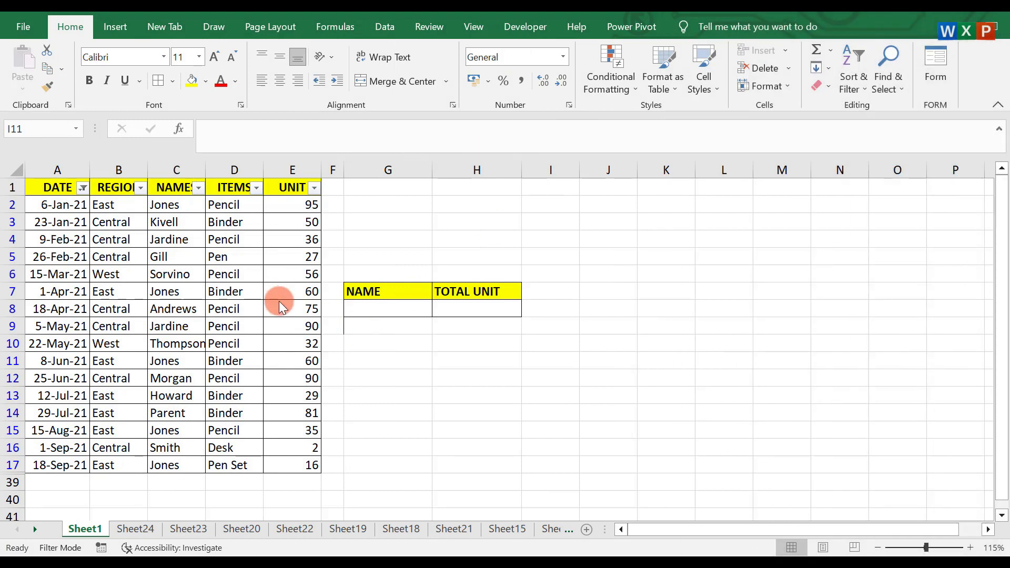
Step: Label cell D39 below the ITEMS column as TOTAL
{"action": "left_click", "coordinate": [236, 479]}
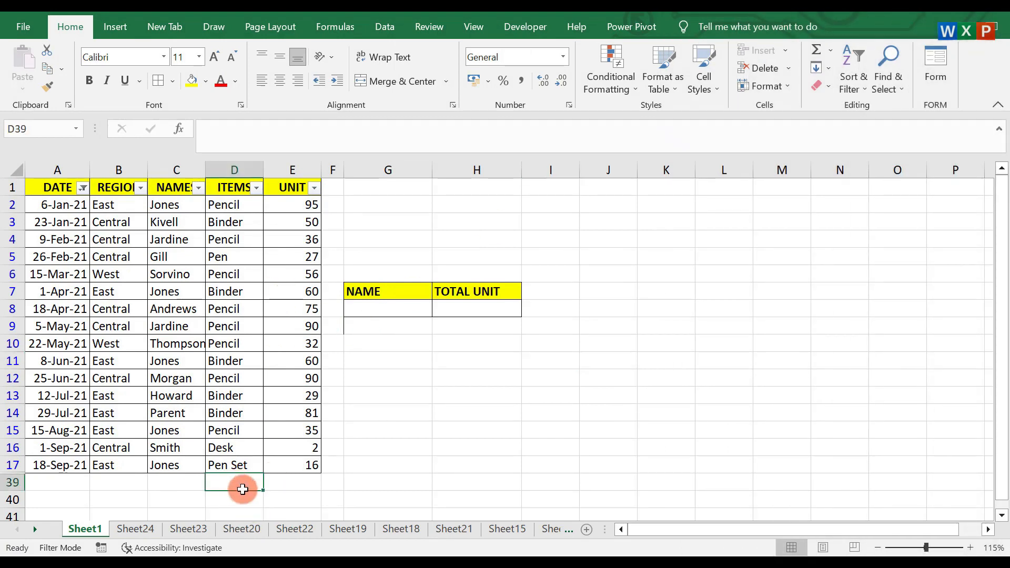
{"action": "type", "text": "SU"}
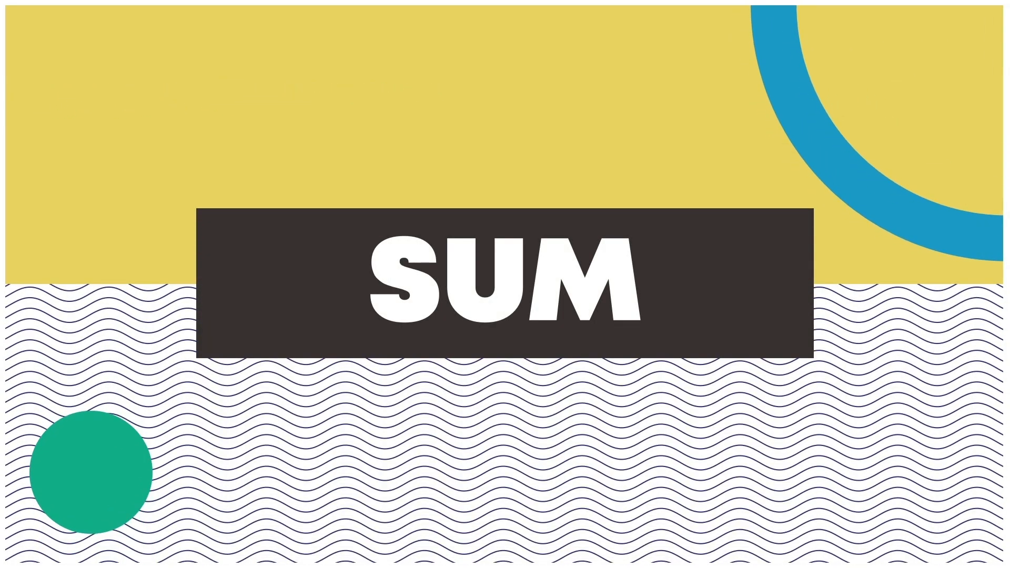
{"action": "type", "text": "M"}
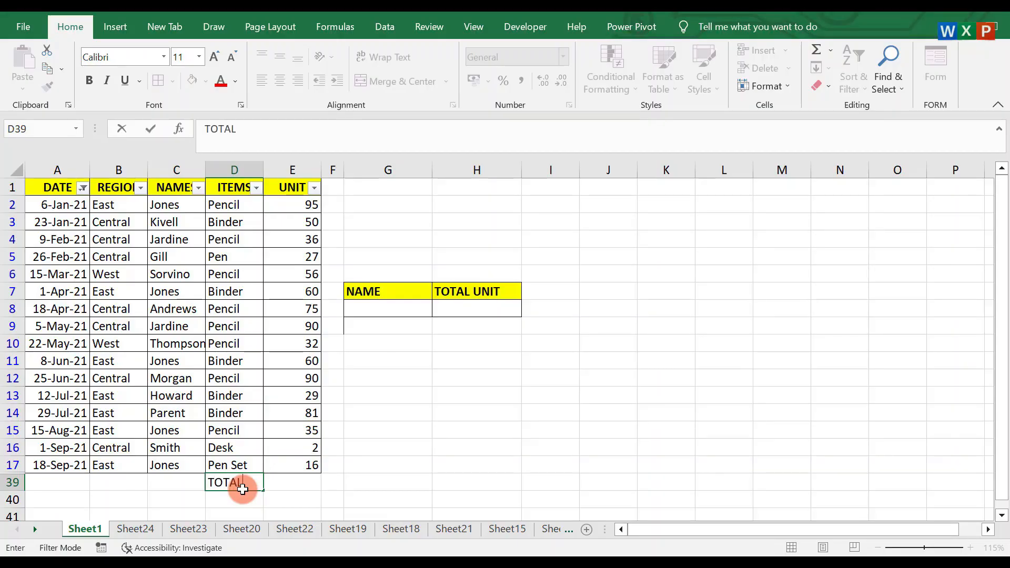
Step: Add up the UNIT column in cell E39 with the formula =SUM(E2:E17)
{"action": "left_click", "coordinate": [293, 481]}
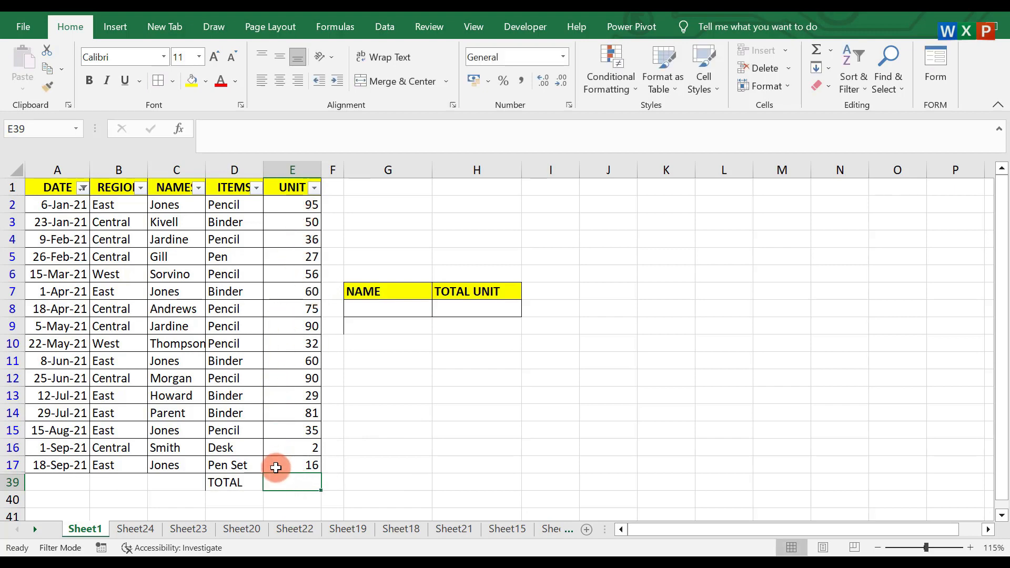
{"action": "type", "text": "="}
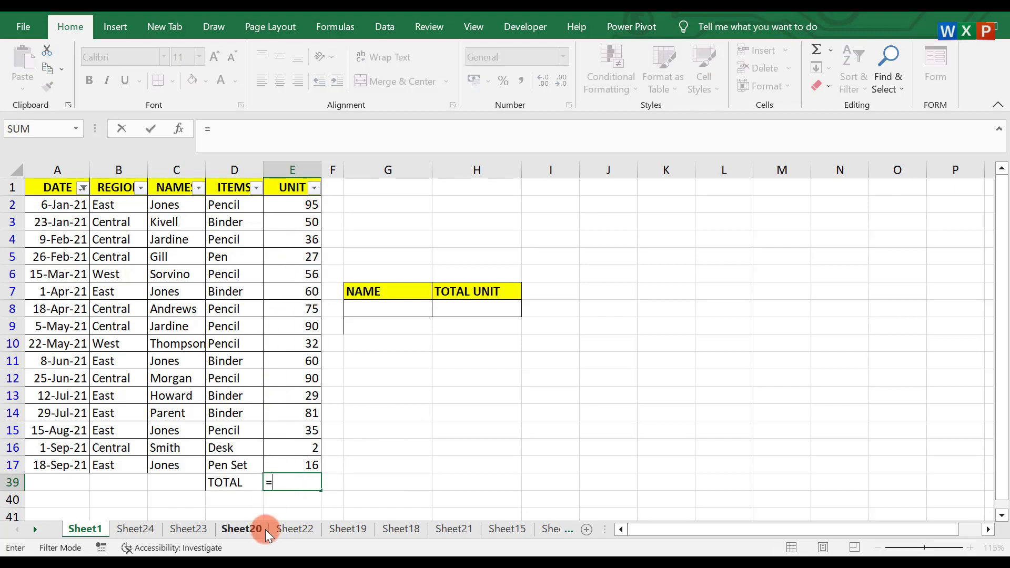
{"action": "type", "text": "SUM("}
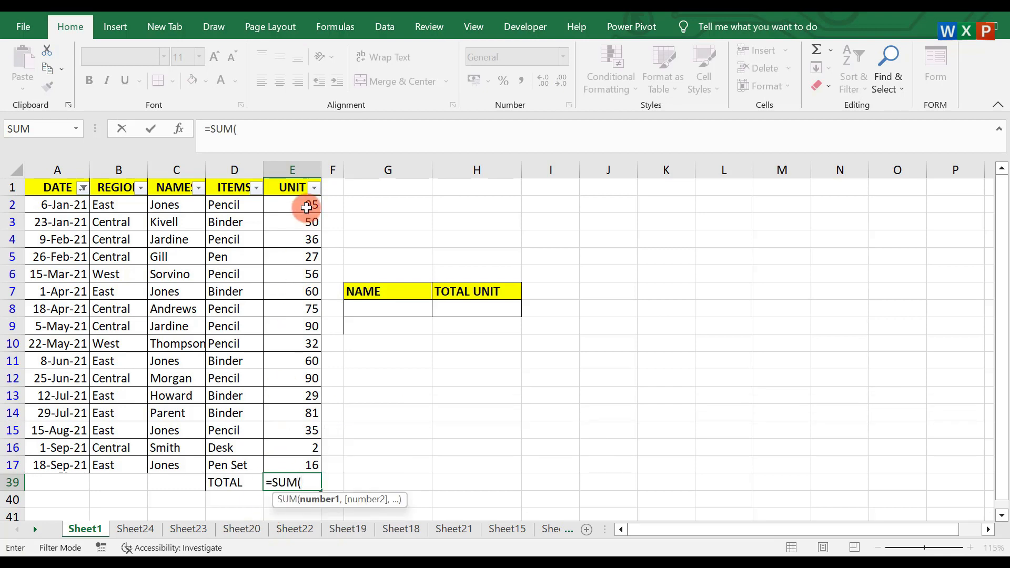
{"action": "left_click_drag", "start_coordinate": [307, 208], "coordinate": [303, 460]}
{"action": "type", "text": ")"}
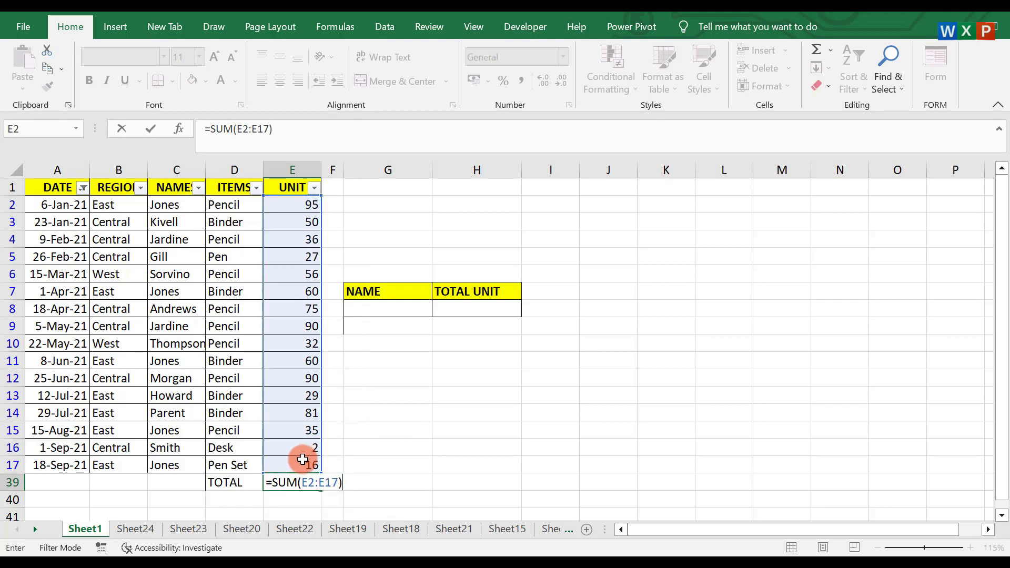
{"action": "key", "text": "Return"}
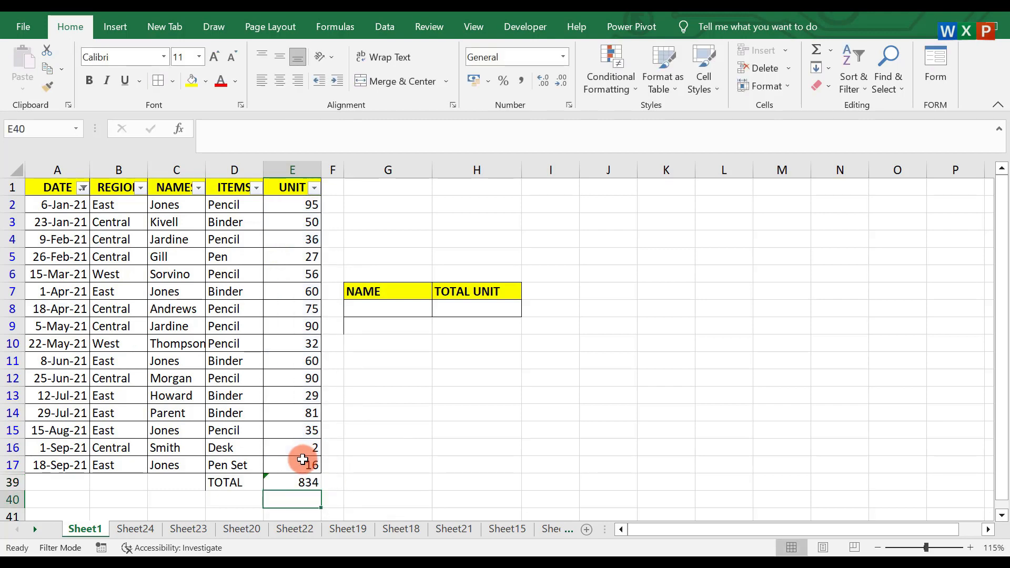
{"action": "left_click", "coordinate": [303, 480]}
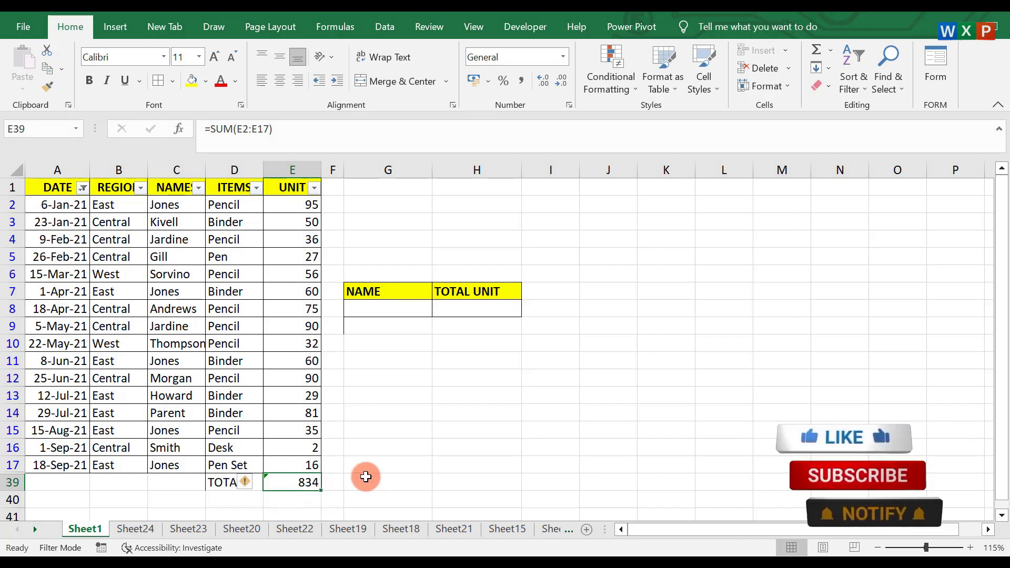
{"action": "left_click", "coordinate": [414, 445]}
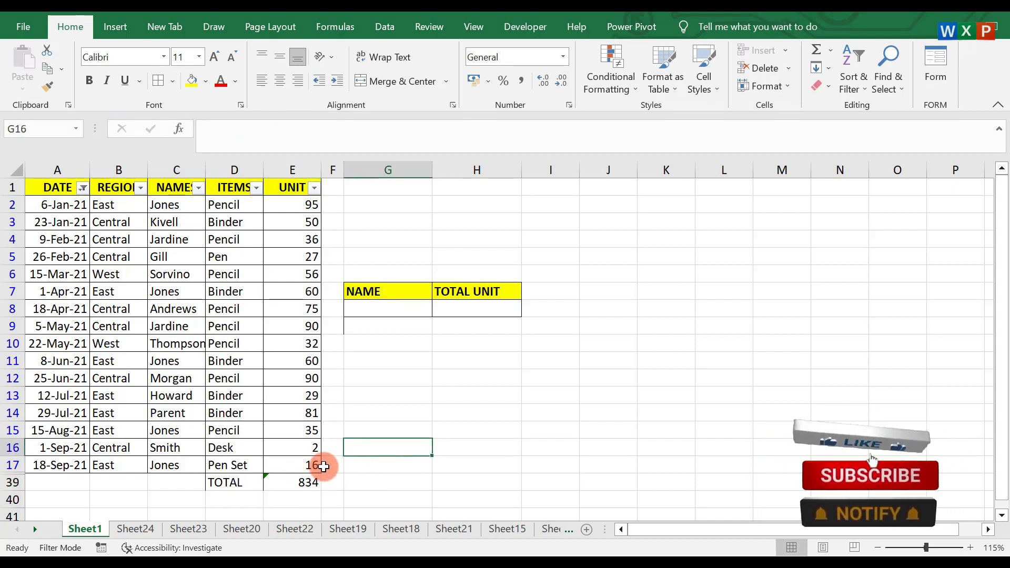
Step: Format the total cells D39:E39 as bold and centred with a yellow fill
{"action": "left_click", "coordinate": [295, 482]}
{"action": "left_click_drag", "start_coordinate": [216, 482], "coordinate": [281, 483]}
{"action": "left_click", "coordinate": [90, 82]}
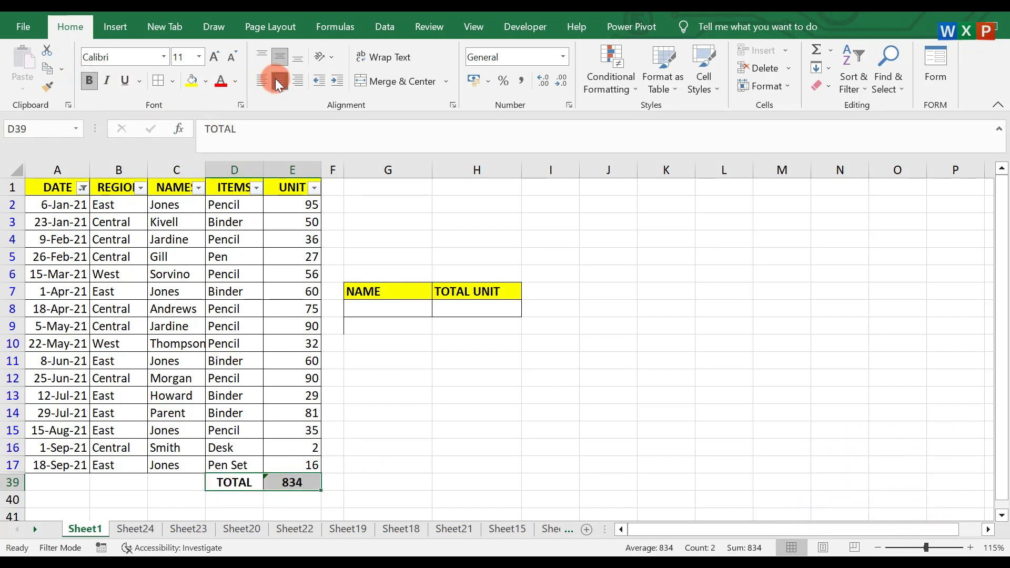
{"action": "left_click", "coordinate": [510, 413]}
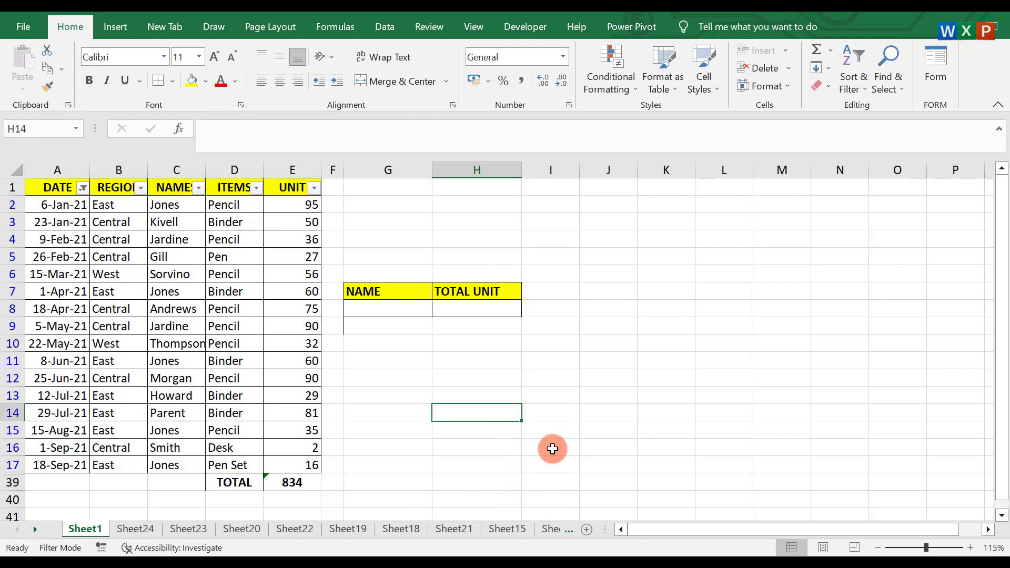
{"action": "left_click_drag", "start_coordinate": [230, 482], "coordinate": [282, 482]}
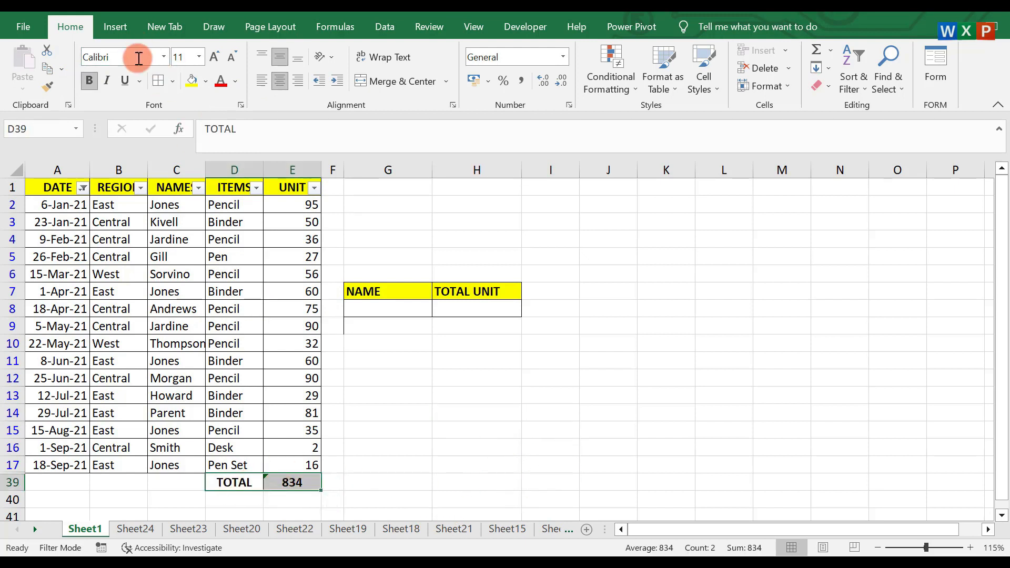
{"action": "left_click", "coordinate": [192, 82]}
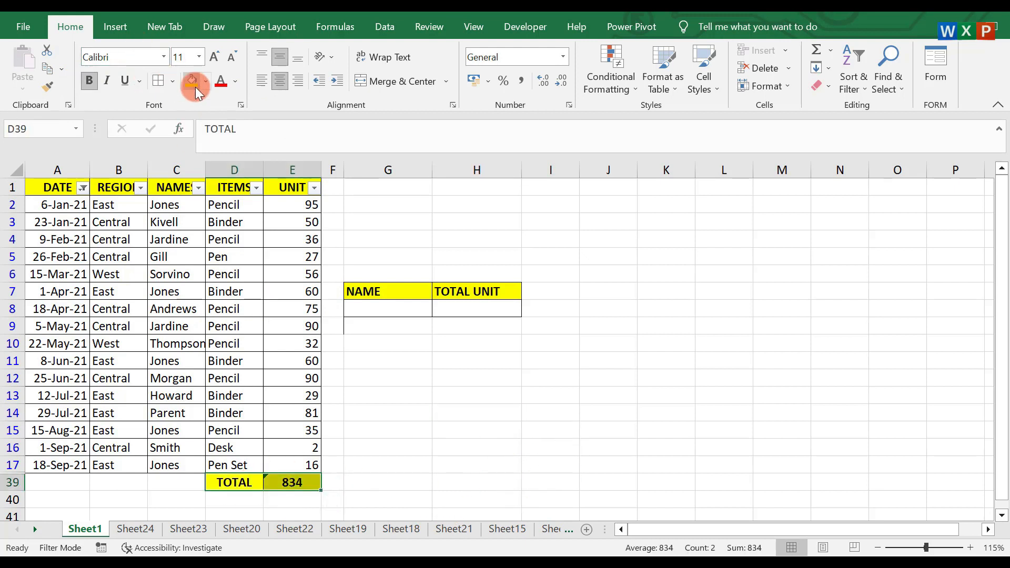
{"action": "left_click", "coordinate": [549, 394]}
Step: Examine the NAME and TOTAL UNIT summary table and the data rows that repeat the first row's name, with their units
{"action": "left_click", "coordinate": [390, 293]}
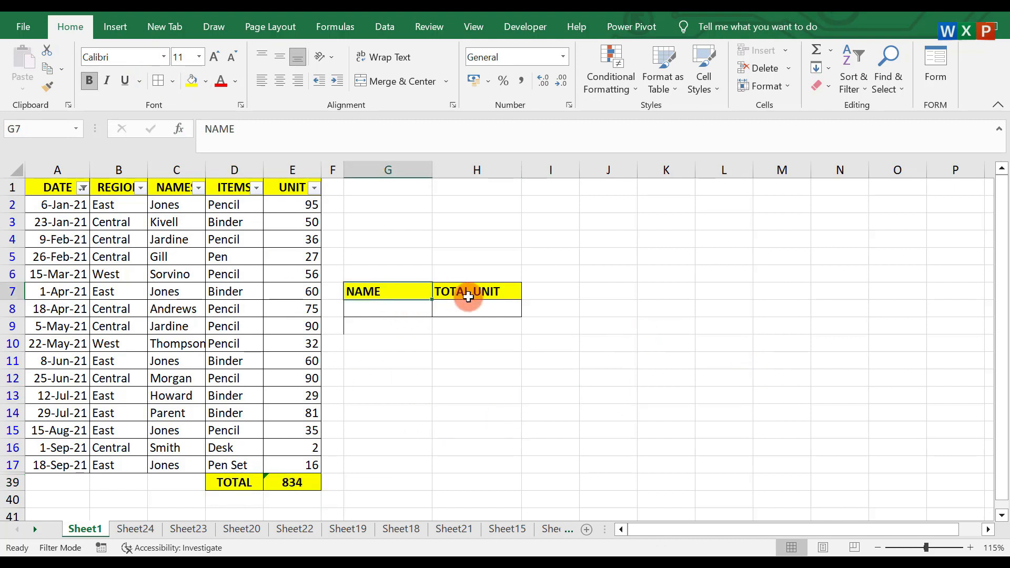
{"action": "left_click", "coordinate": [467, 295]}
{"action": "left_click", "coordinate": [177, 208]}
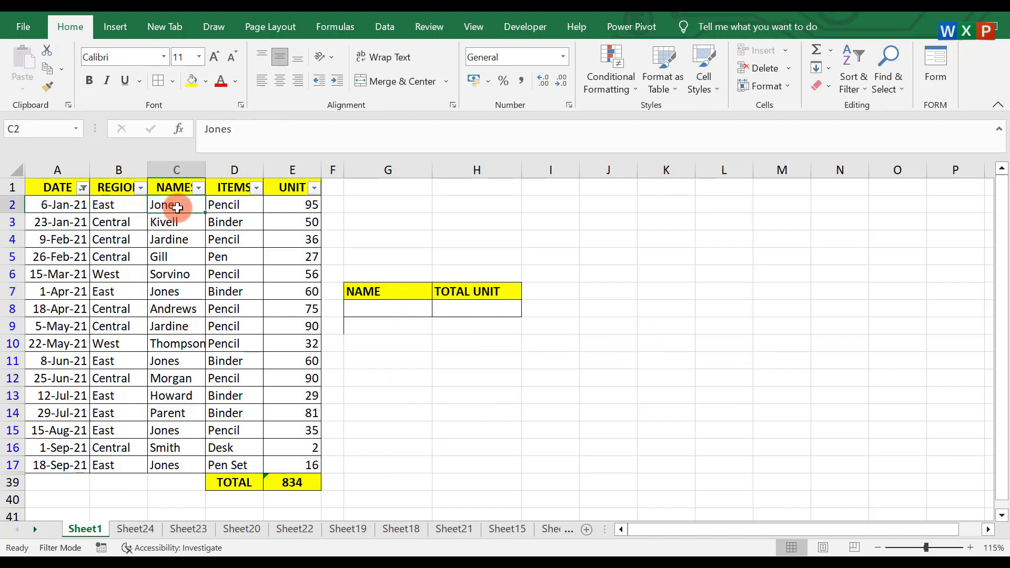
{"action": "left_click", "coordinate": [177, 291]}
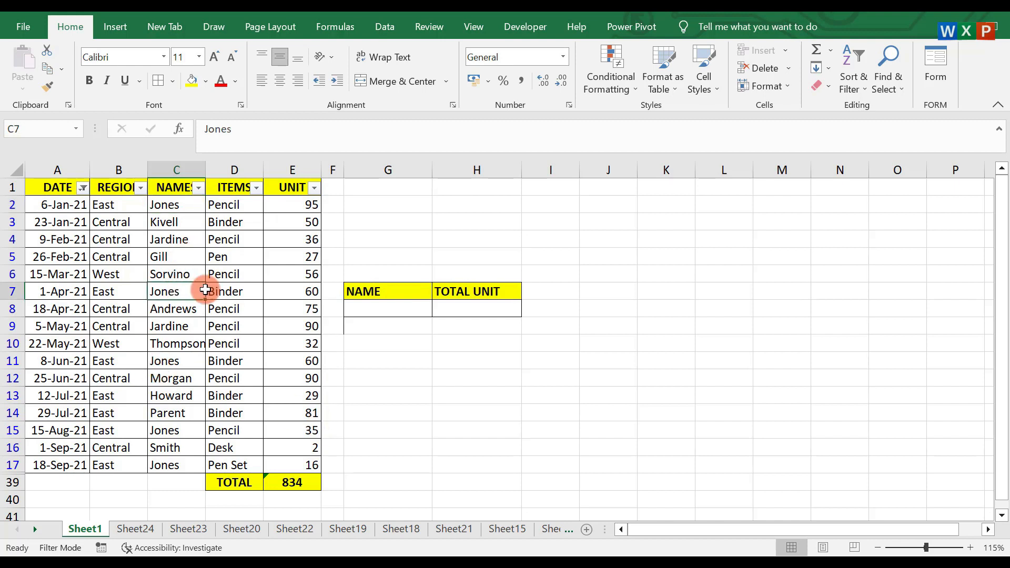
{"action": "left_click", "coordinate": [177, 367]}
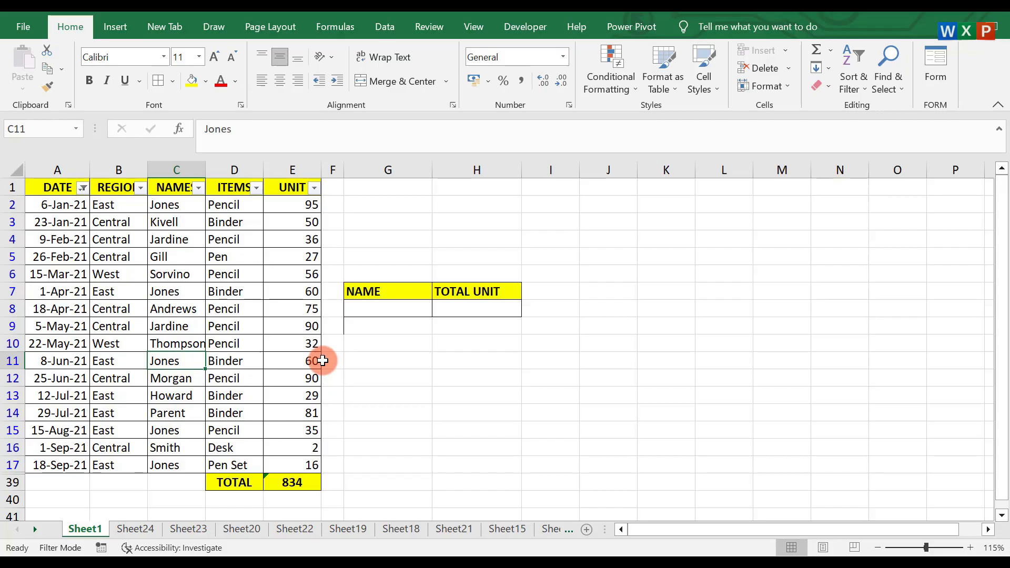
{"action": "left_click", "coordinate": [311, 361]}
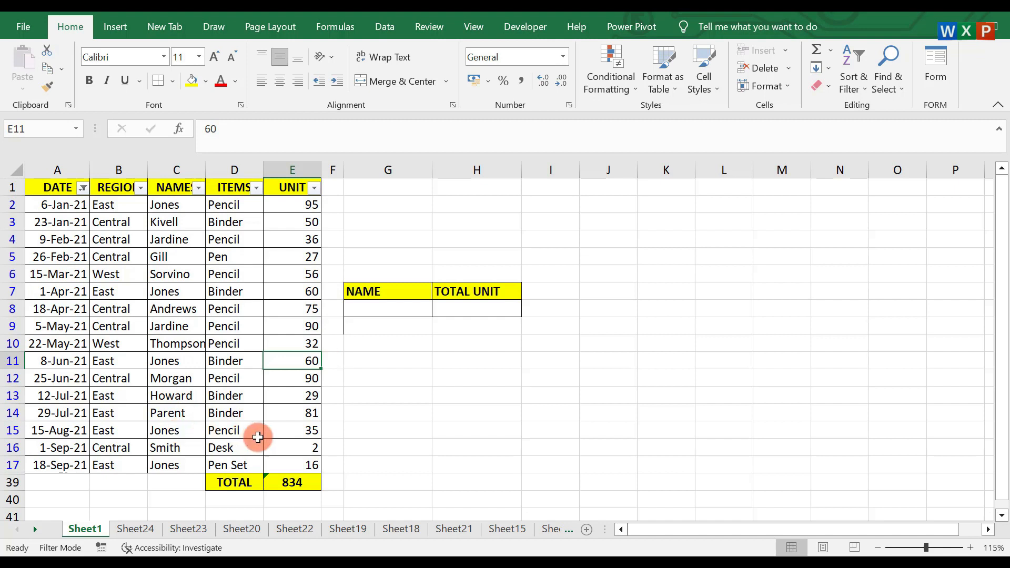
{"action": "left_click", "coordinate": [171, 436]}
{"action": "left_click", "coordinate": [308, 433]}
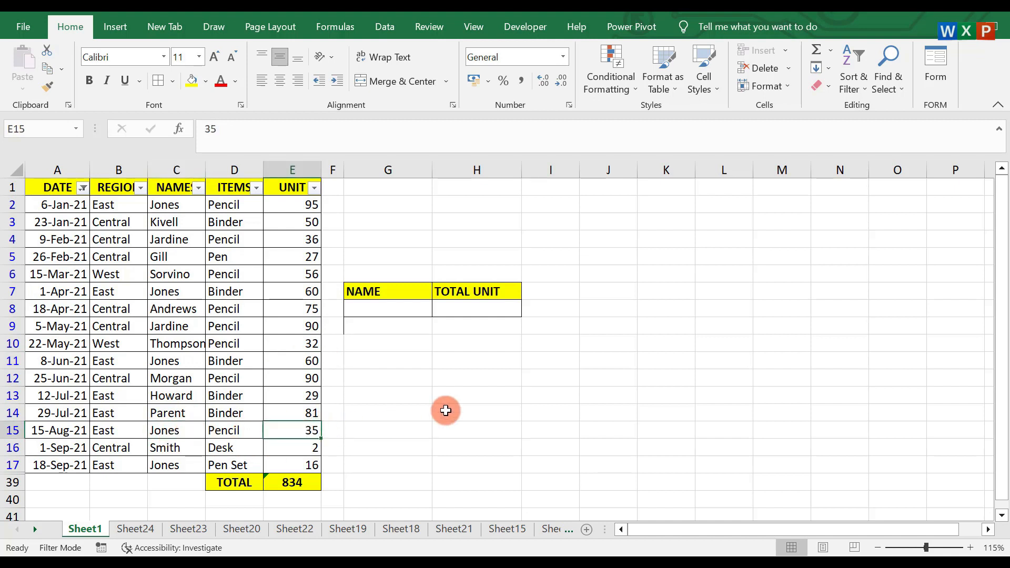
{"action": "left_click", "coordinate": [446, 411]}
{"action": "left_click", "coordinate": [393, 310]}
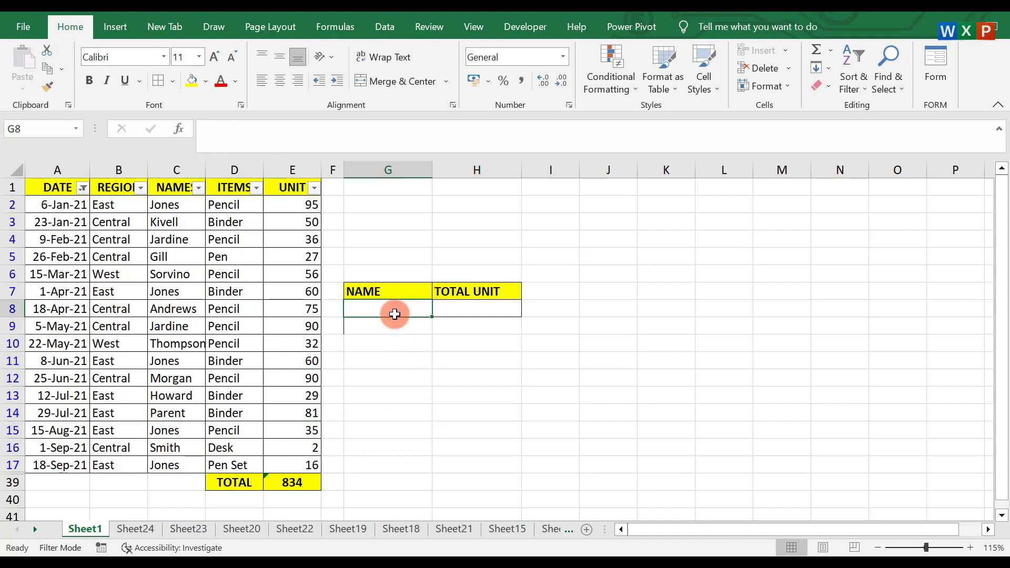
Step: Enter the formula =SUMIF(C2:C17,G8,E2:E17) in cell H8 under TOTAL UNIT
{"action": "left_click", "coordinate": [460, 312]}
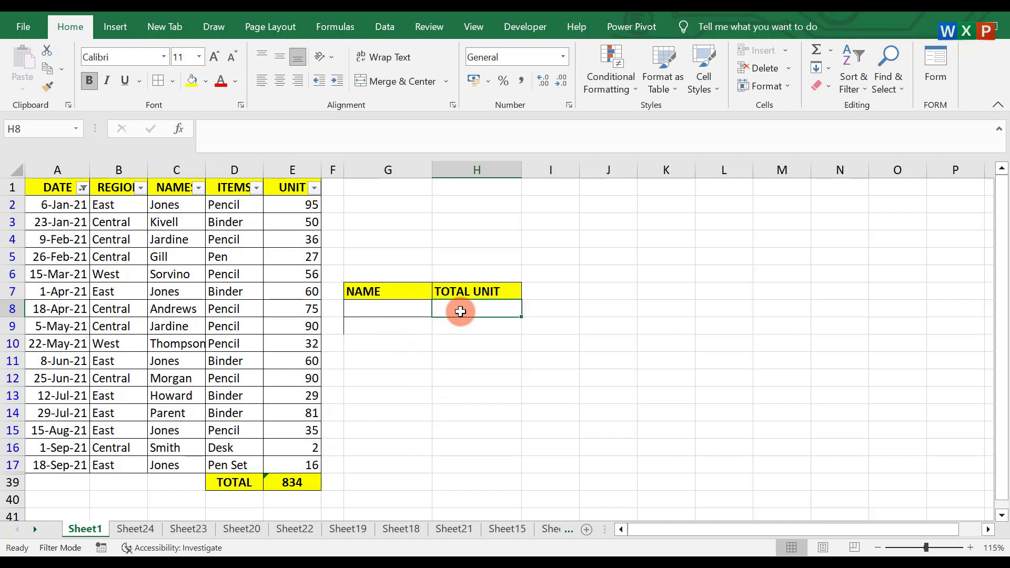
{"action": "type", "text": "-"}
{"action": "key", "text": "BackSpace"}
{"action": "type", "text": "=SUMIF"}
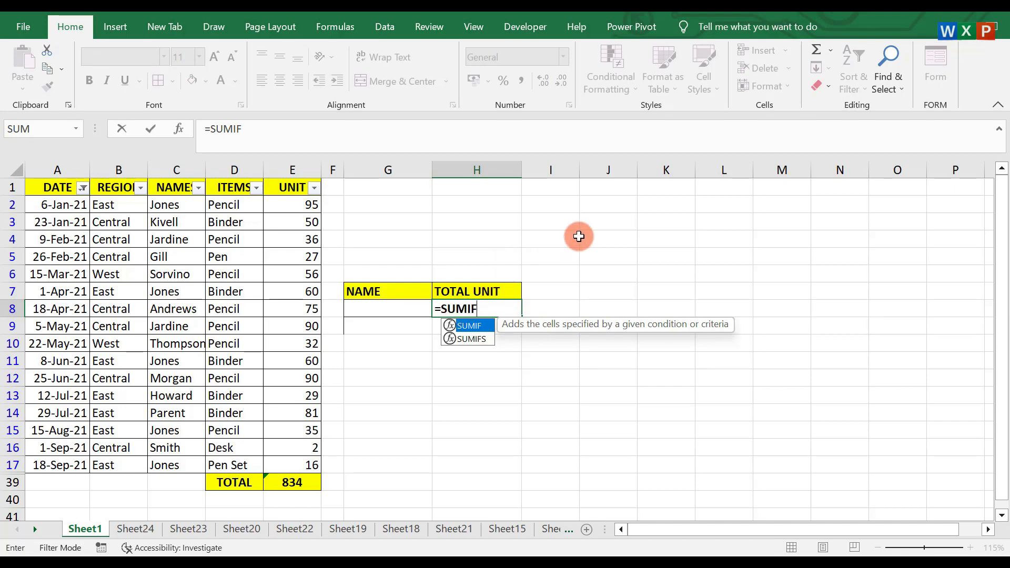
{"action": "type", "text": "("}
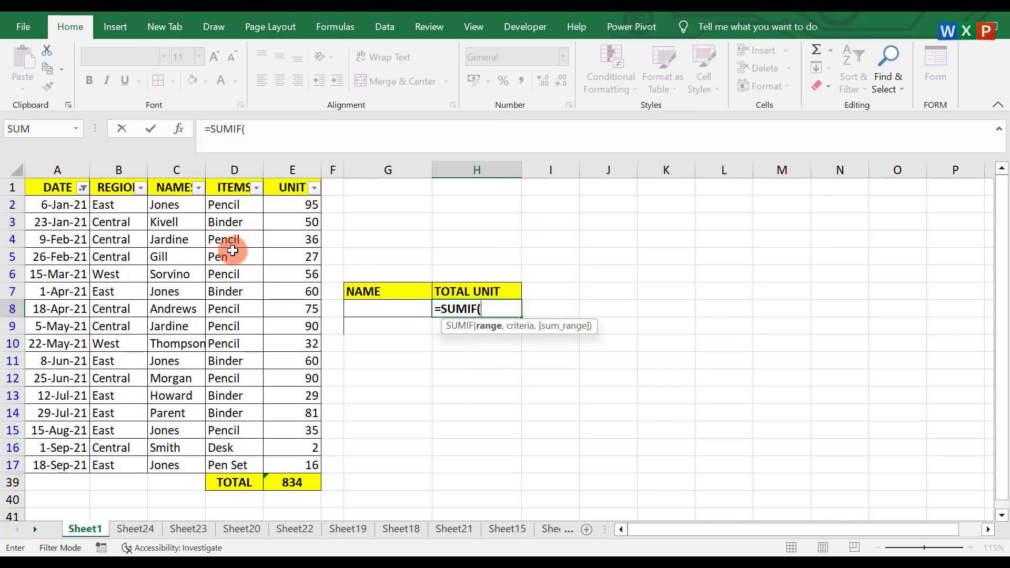
{"action": "left_click_drag", "start_coordinate": [185, 206], "coordinate": [206, 462]}
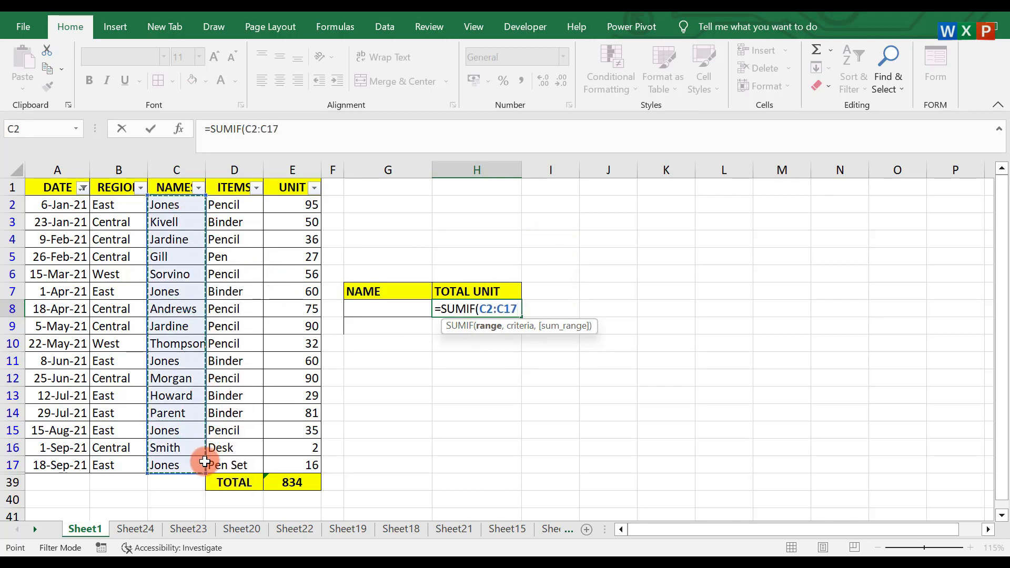
{"action": "type", "text": ","}
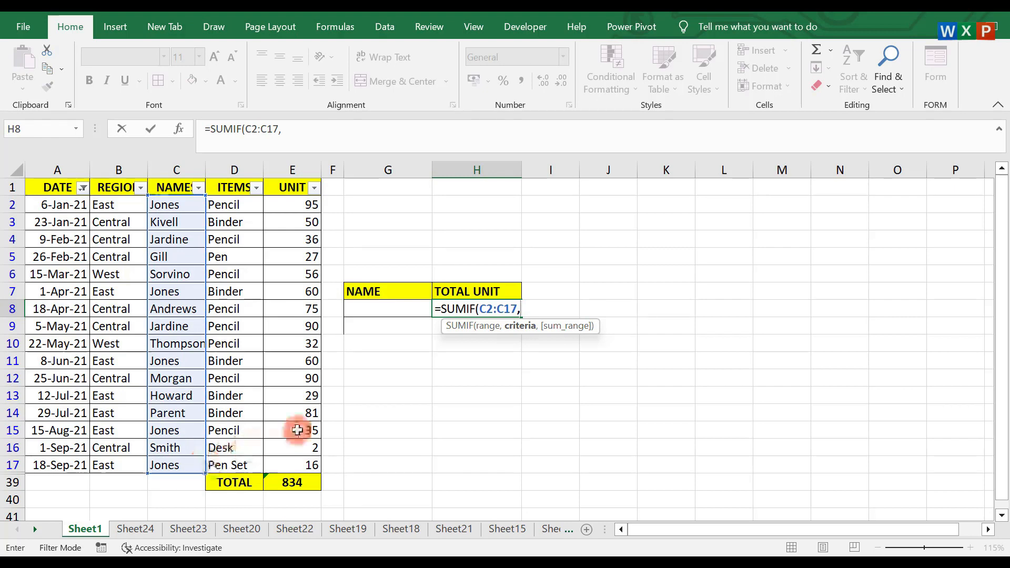
{"action": "left_click", "coordinate": [388, 312]}
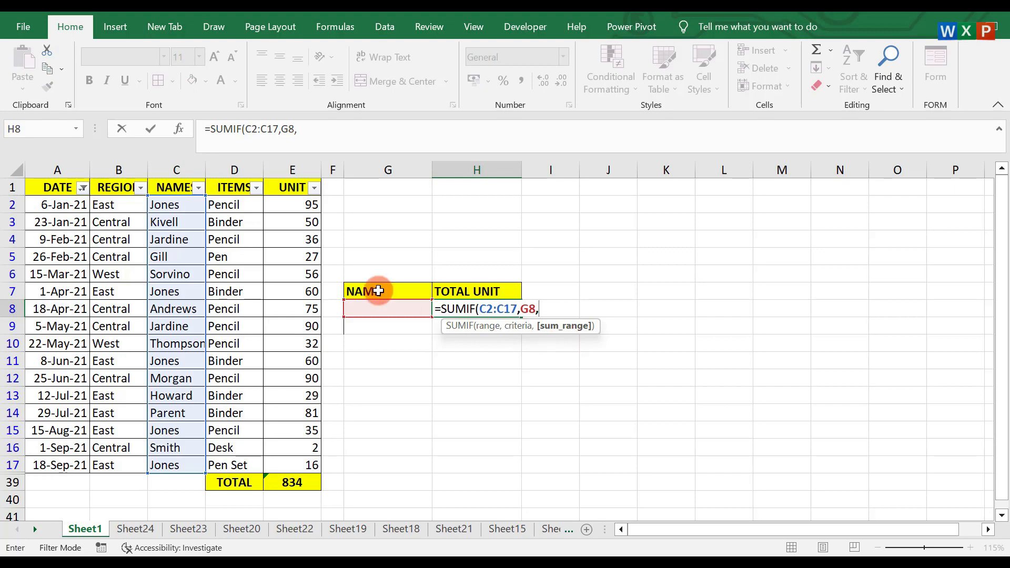
{"action": "left_click_drag", "start_coordinate": [290, 209], "coordinate": [295, 468]}
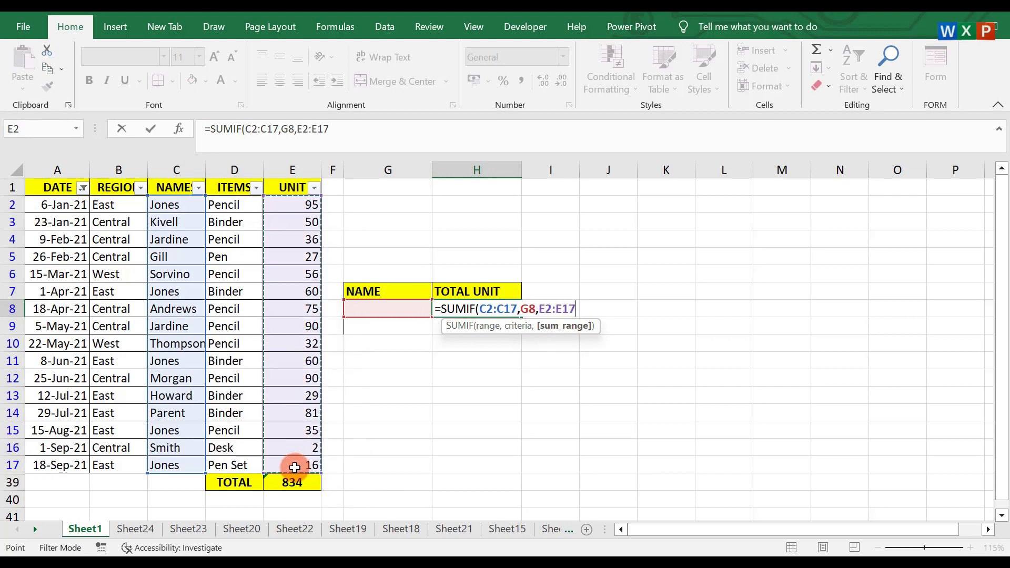
{"action": "type", "text": ")"}
{"action": "key", "text": "Return"}
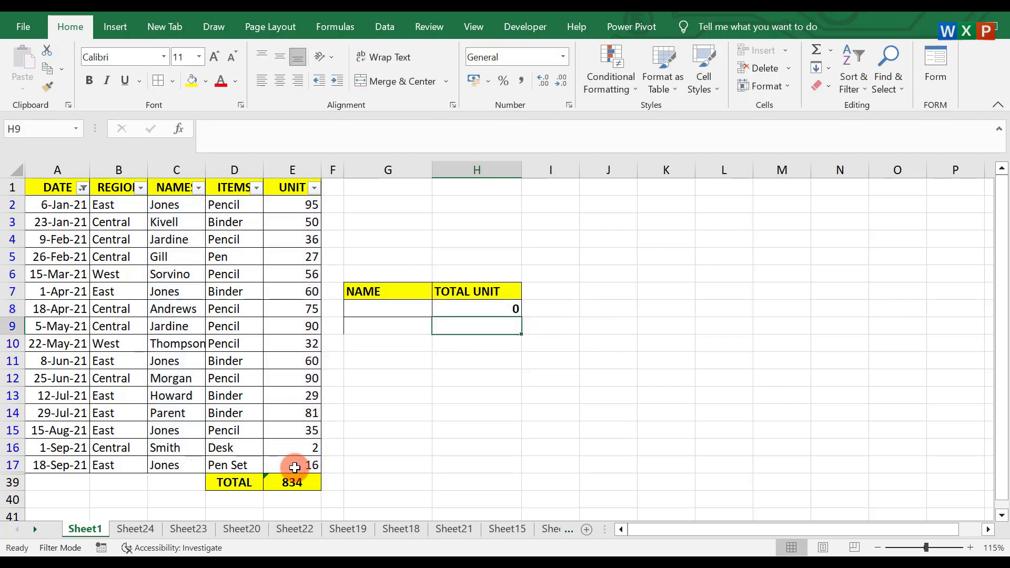
Step: Enter the name from the first data row in cell G8, in capitals, as the SUMIF criterion
{"action": "left_click", "coordinate": [379, 309]}
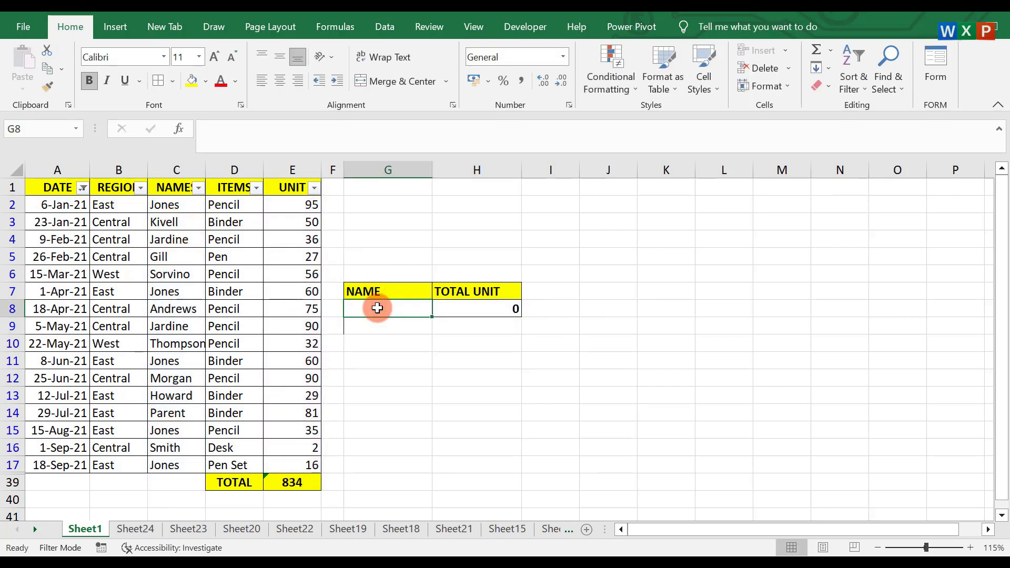
{"action": "type", "text": "JONES"}
{"action": "key", "text": "Return"}
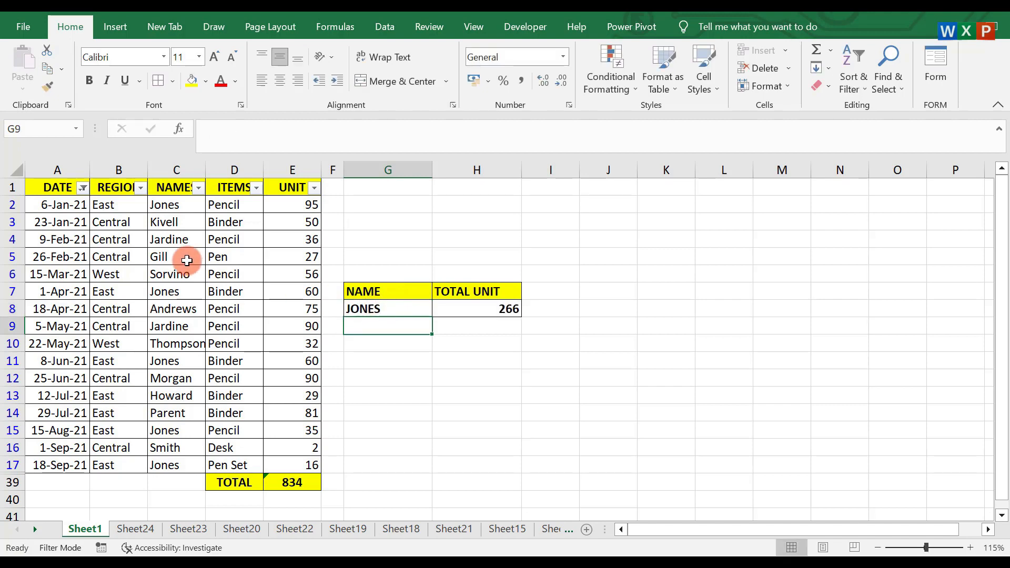
Step: Select the matching units in E2, E7, E11, E15 and E17 together to check their sum against H8
{"action": "left_click", "coordinate": [300, 204]}
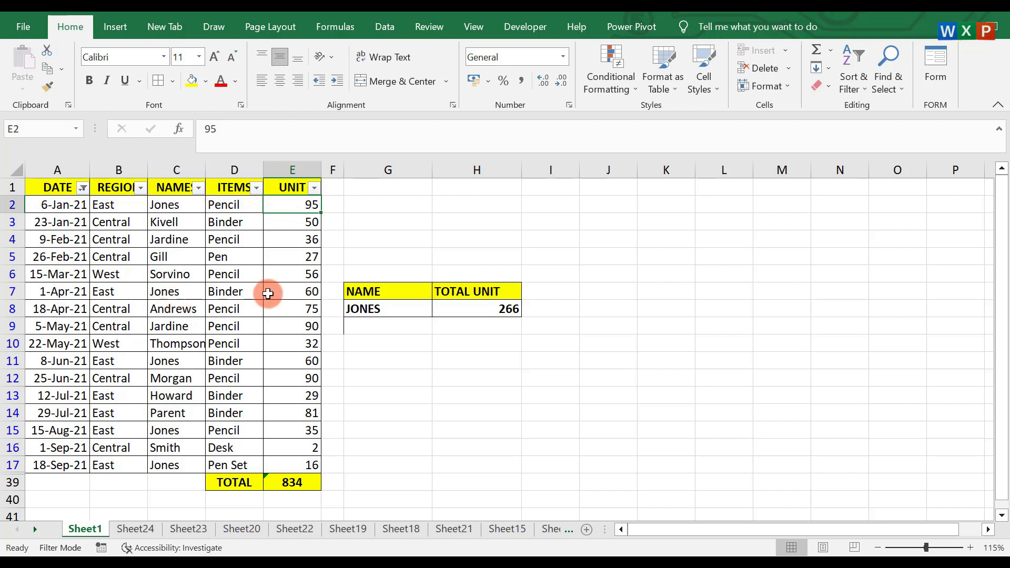
{"action": "left_click", "coordinate": [300, 292], "text": "ctrl"}
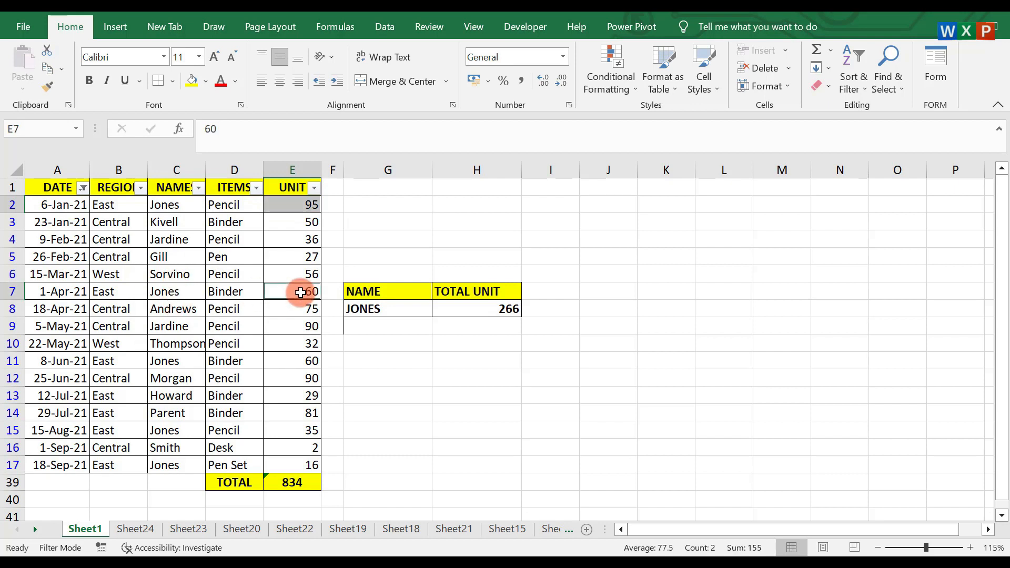
{"action": "left_click", "coordinate": [292, 361], "text": "ctrl"}
{"action": "left_click", "coordinate": [307, 431], "text": "ctrl"}
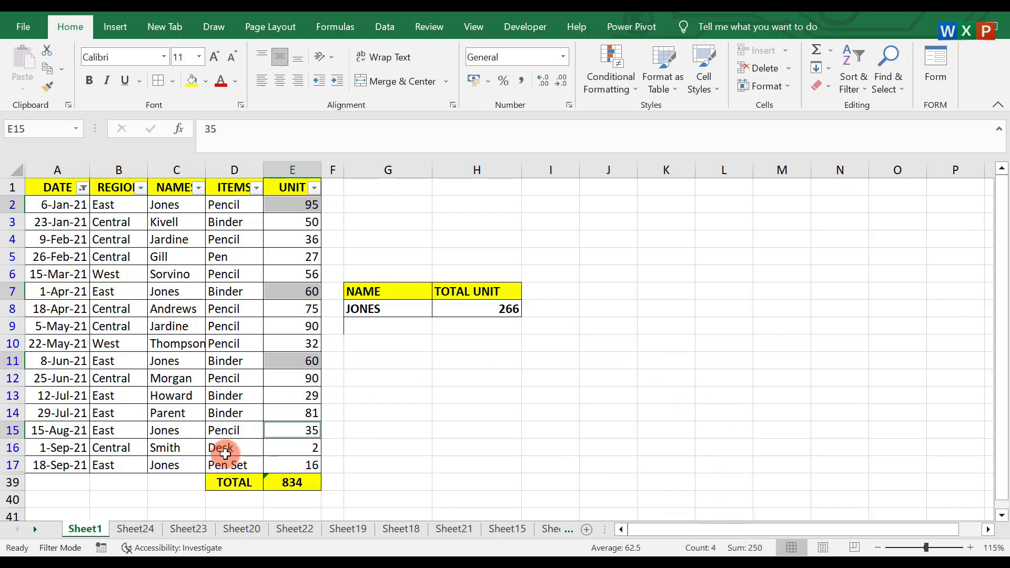
{"action": "left_click", "coordinate": [278, 467], "text": "ctrl"}
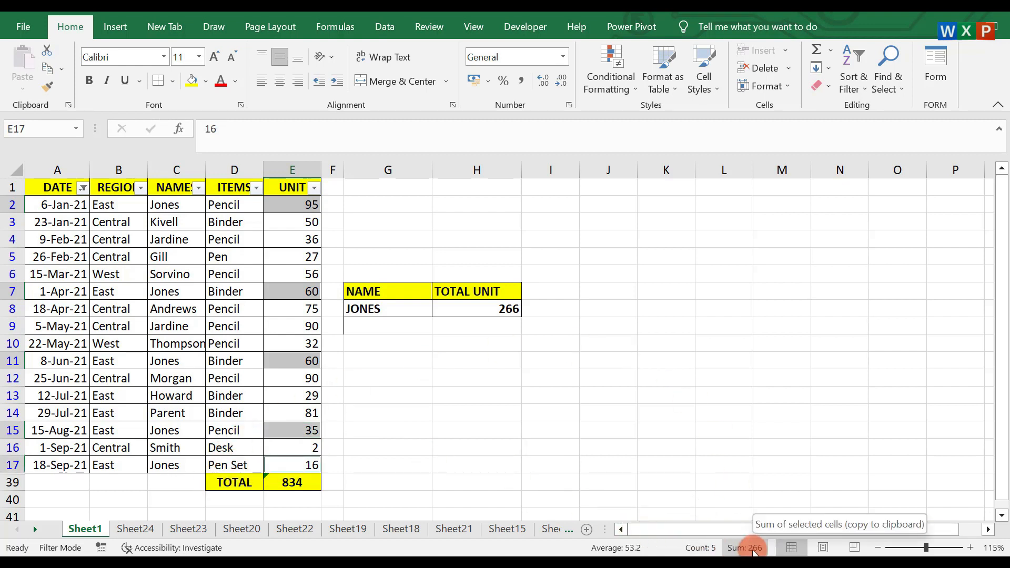
Step: Replace the criterion in G8 with the name from row 5, in capitals
{"action": "left_click", "coordinate": [389, 311]}
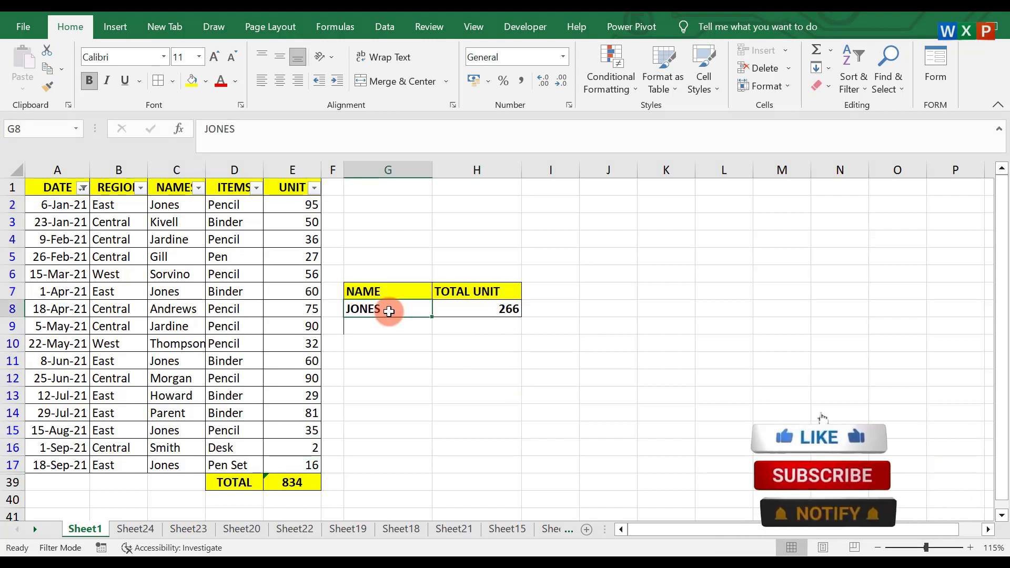
{"action": "type", "text": "GILL"}
{"action": "key", "text": "Return"}
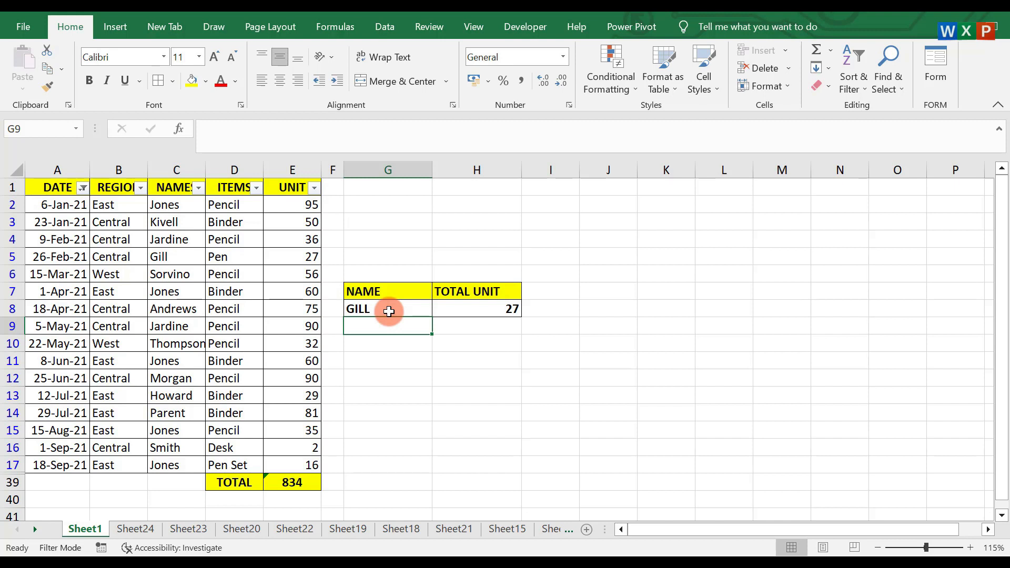
Step: Change the criterion in G8 to the name from row 16, in capitals, and check the matching unit in E16
{"action": "left_click", "coordinate": [389, 311]}
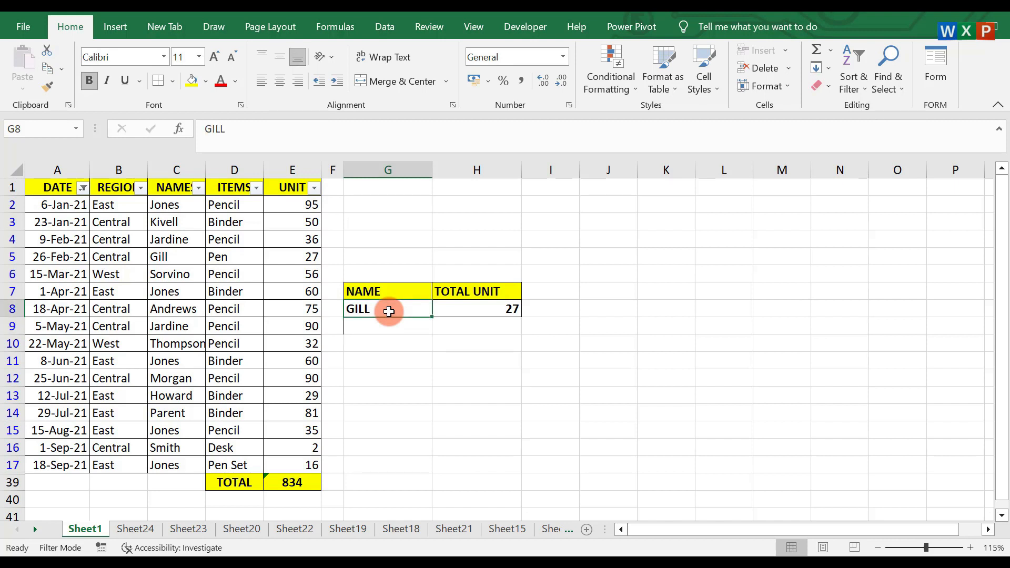
{"action": "type", "text": "SMITH"}
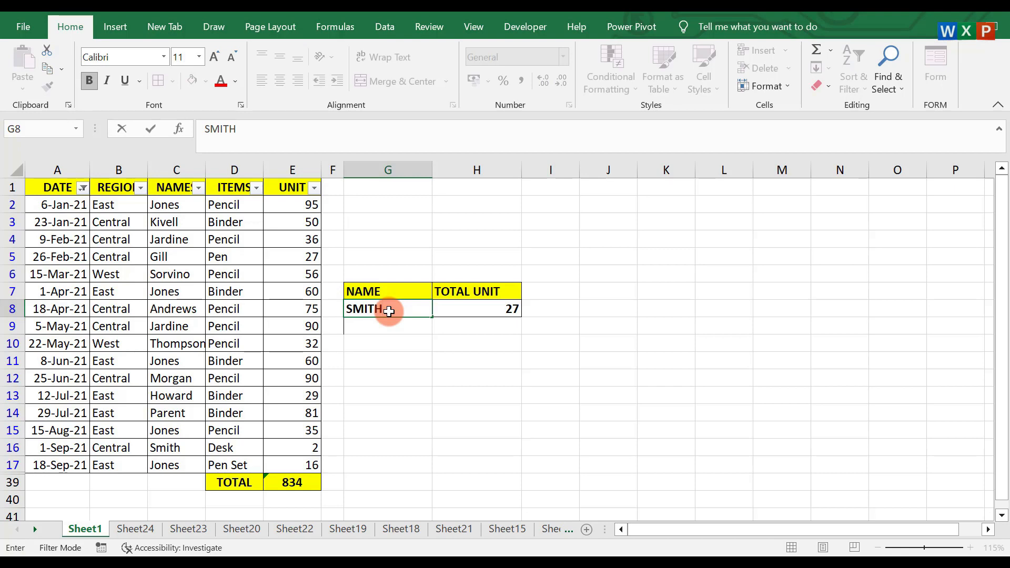
{"action": "key", "text": "Return"}
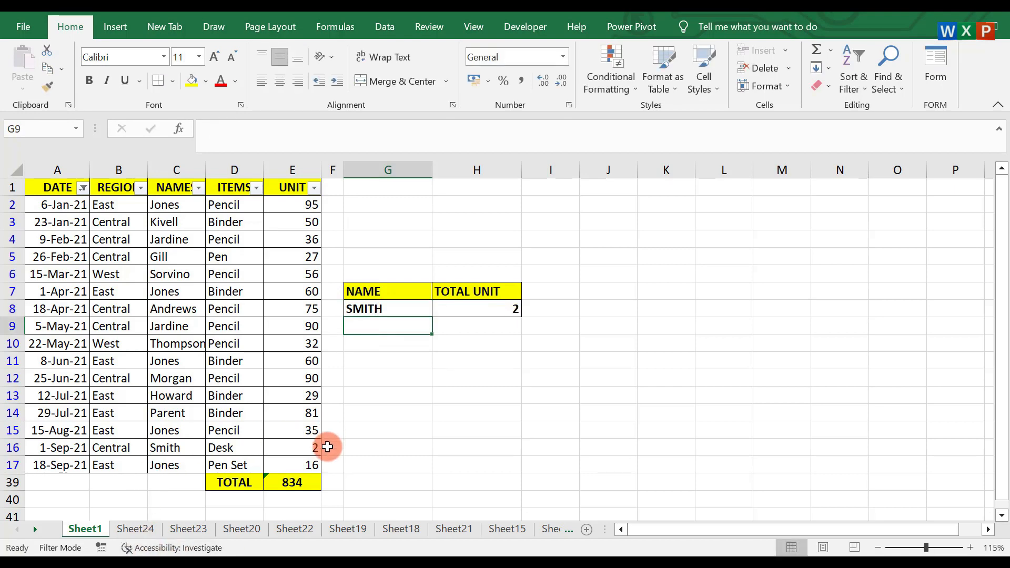
{"action": "left_click", "coordinate": [292, 446]}
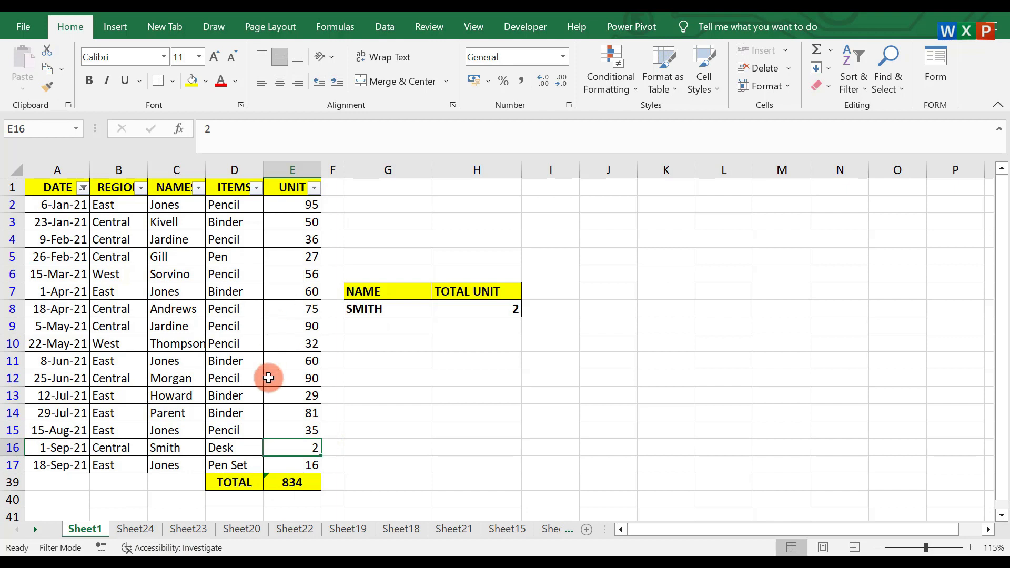
{"action": "left_click", "coordinate": [460, 358]}
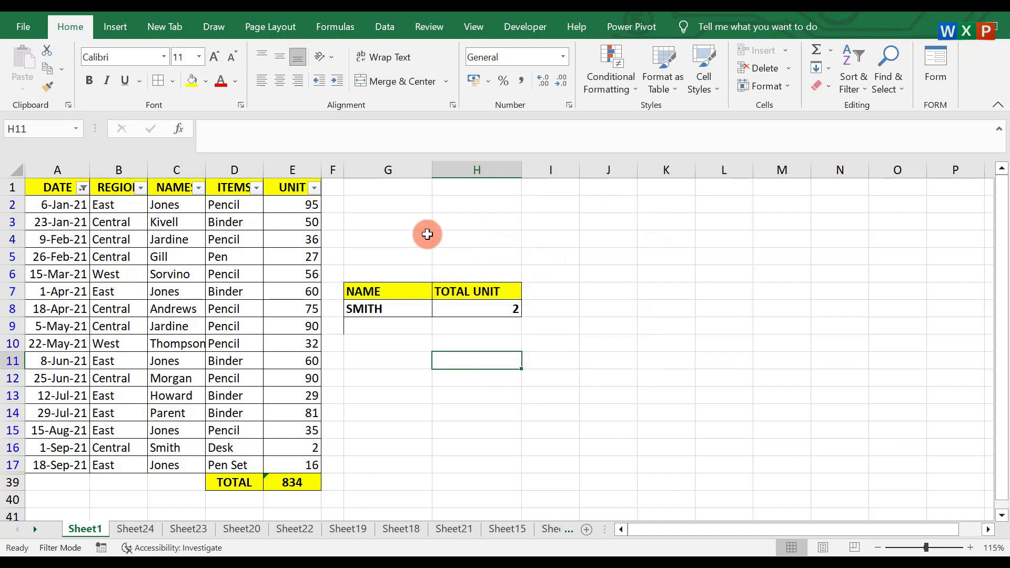
Step: Insert a new column before the NAME column G and widen it to about the width of the neighbouring columns
{"action": "left_click", "coordinate": [359, 170]}
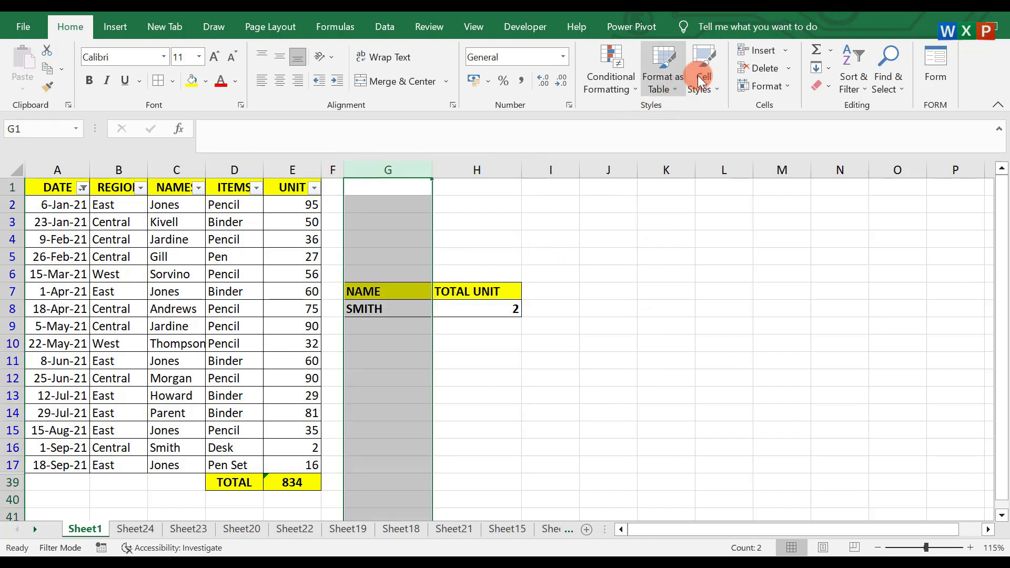
{"action": "left_click", "coordinate": [761, 50]}
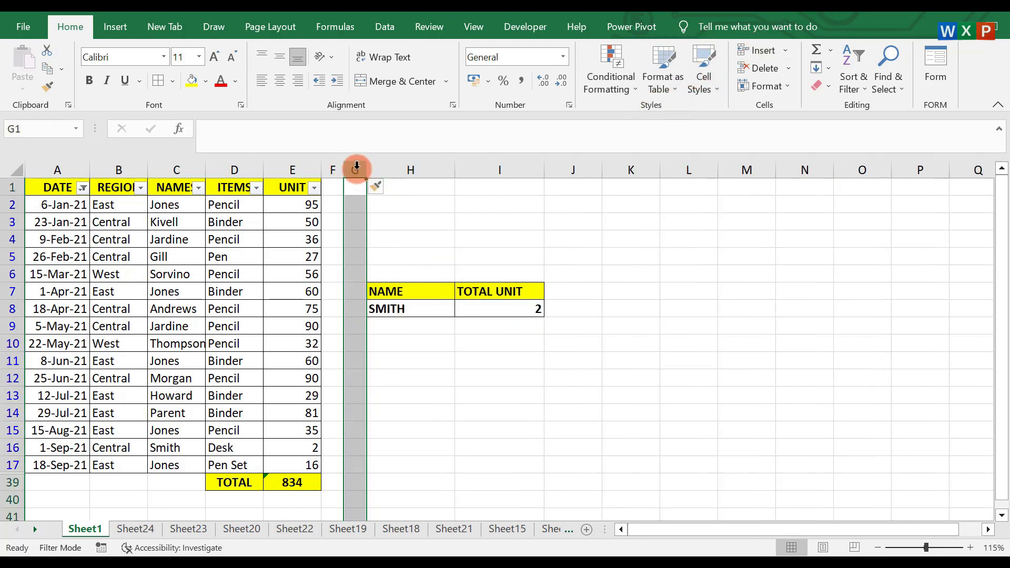
{"action": "left_click_drag", "start_coordinate": [400, 192], "coordinate": [418, 221]}
{"action": "left_click", "coordinate": [564, 417]}
Step: Enter the heading ITEMS in cell G7, beside the NAME heading
{"action": "left_click", "coordinate": [389, 292]}
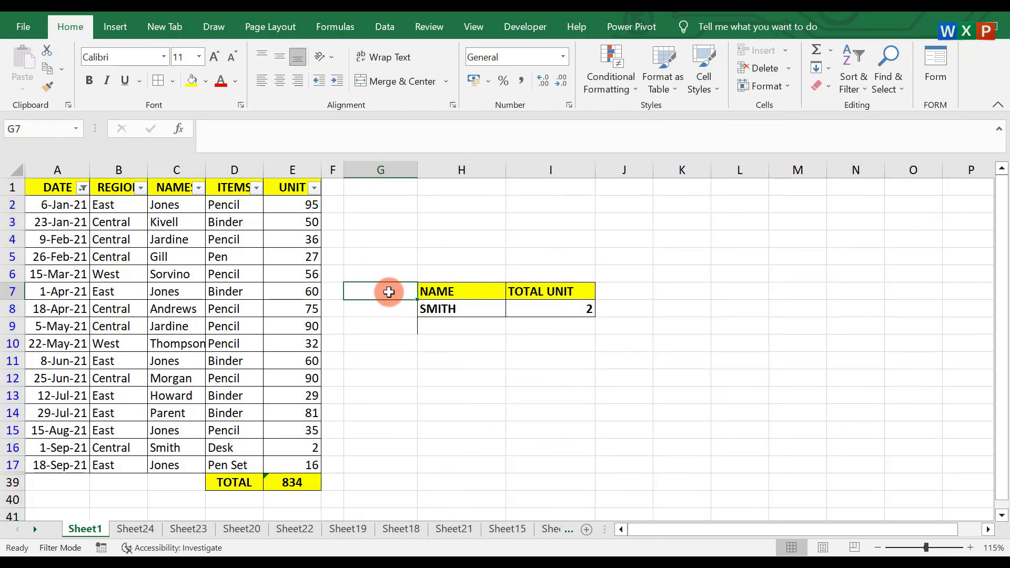
{"action": "type", "text": "IT"}
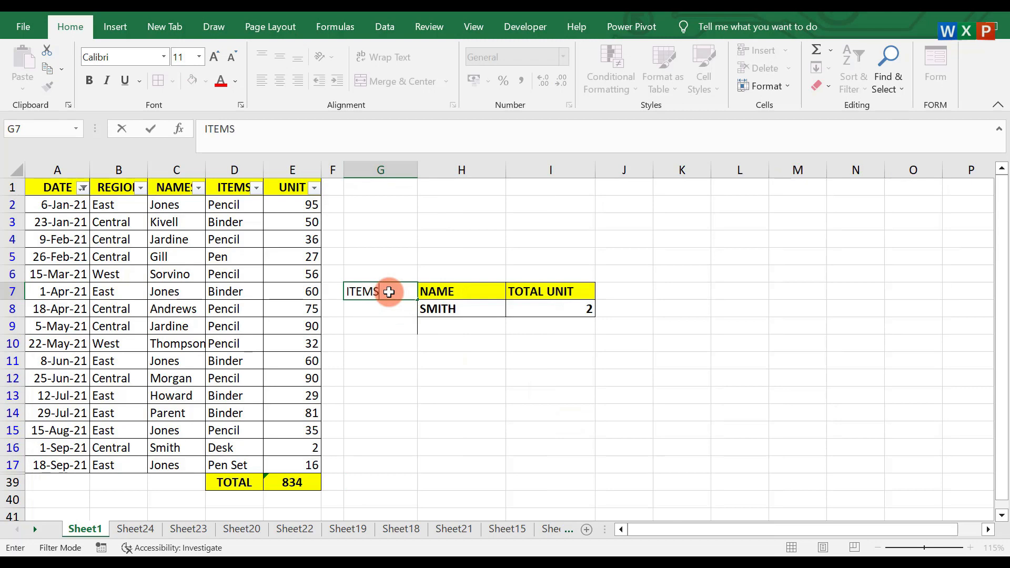
{"action": "type", "text": "EMS"}
{"action": "left_click", "coordinate": [403, 340]}
{"action": "left_click", "coordinate": [391, 288]}
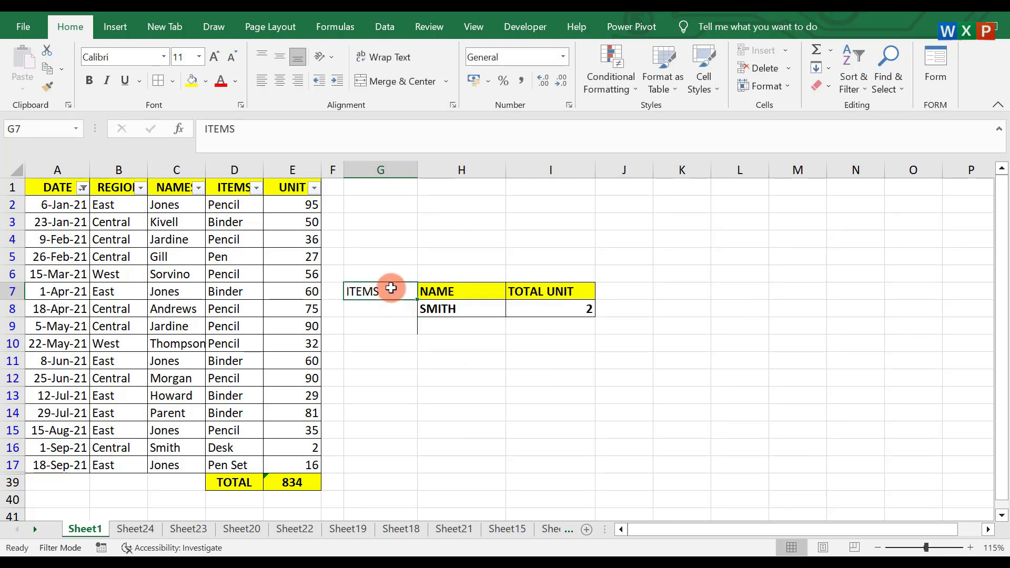
Step: Format G7:G8 with bold text and borders, and fill the ITEMS heading in G7 yellow
{"action": "left_click_drag", "start_coordinate": [391, 288], "coordinate": [390, 303]}
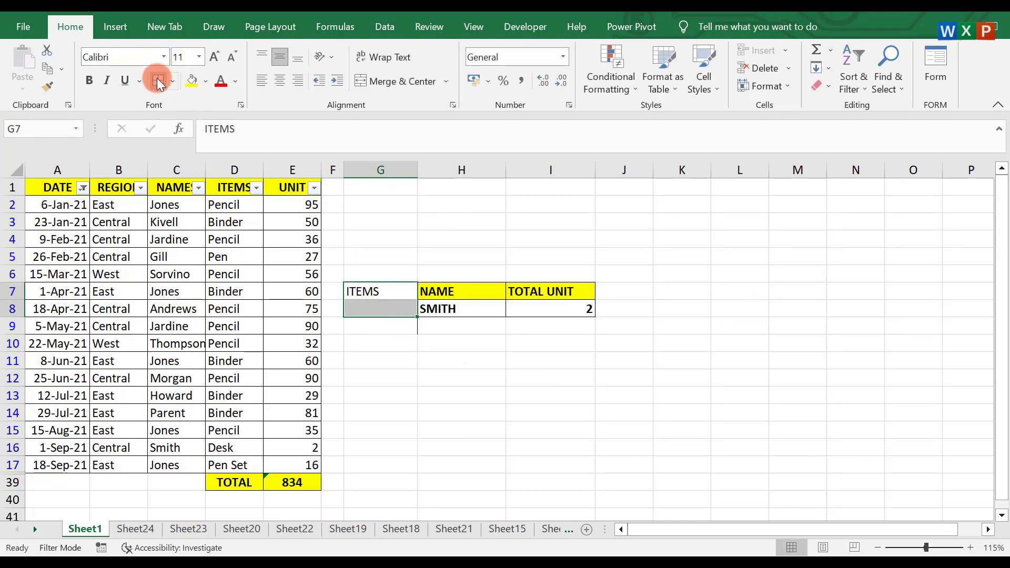
{"action": "left_click", "coordinate": [89, 80]}
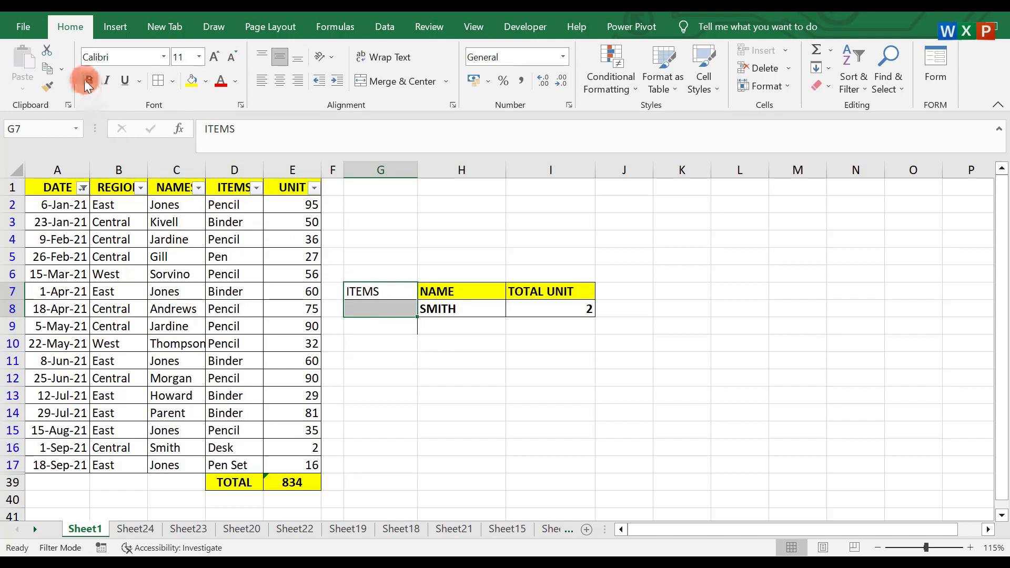
{"action": "left_click", "coordinate": [384, 291]}
{"action": "left_click", "coordinate": [191, 80]}
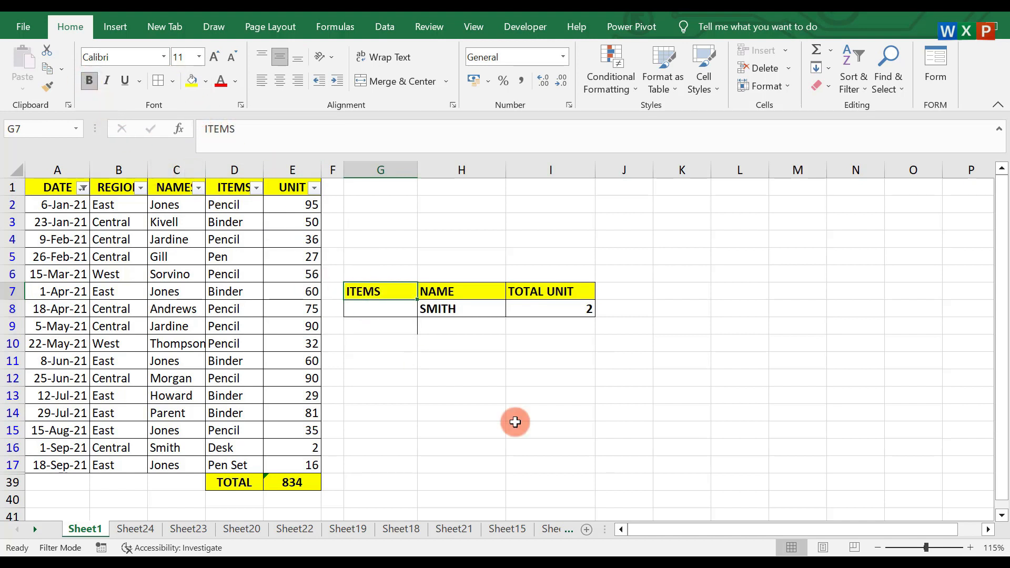
Step: Clear the name criterion from H8 under NAME and check the SUMIF formula in I8
{"action": "left_click", "coordinate": [603, 416]}
{"action": "left_click", "coordinate": [450, 309]}
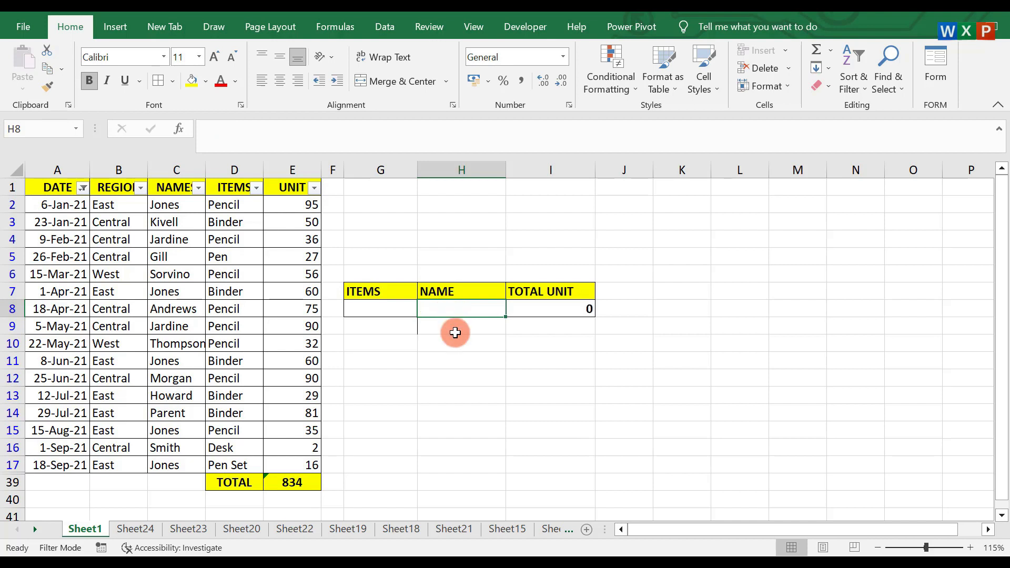
{"action": "left_click", "coordinate": [465, 363]}
{"action": "left_click", "coordinate": [362, 306]}
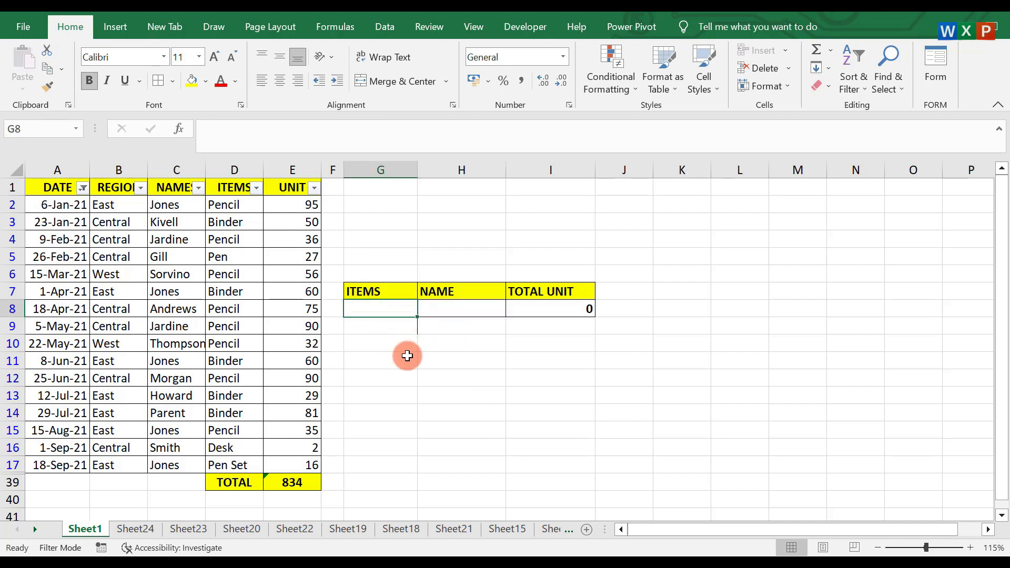
{"action": "left_click", "coordinate": [244, 210]}
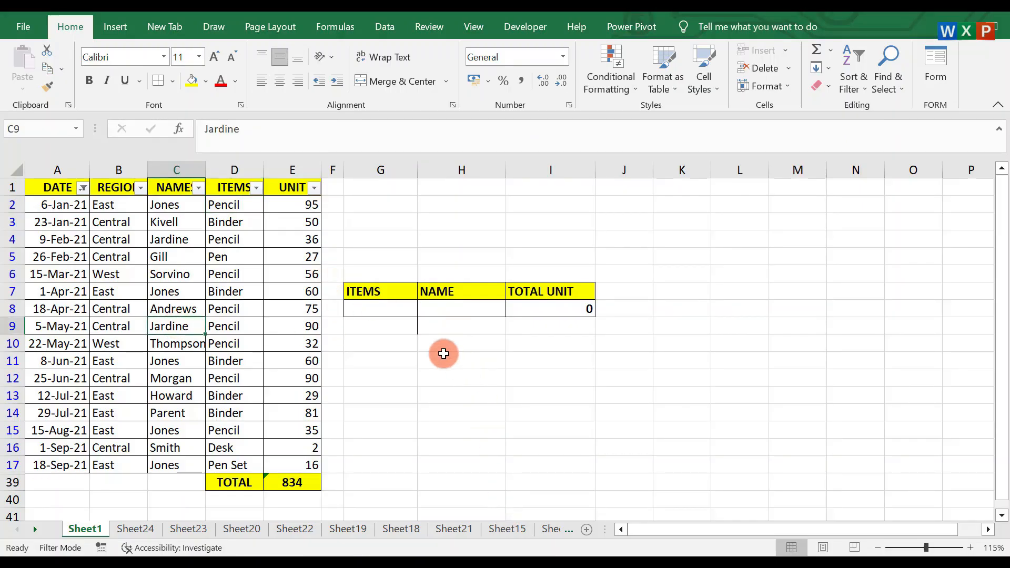
{"action": "left_click", "coordinate": [358, 311]}
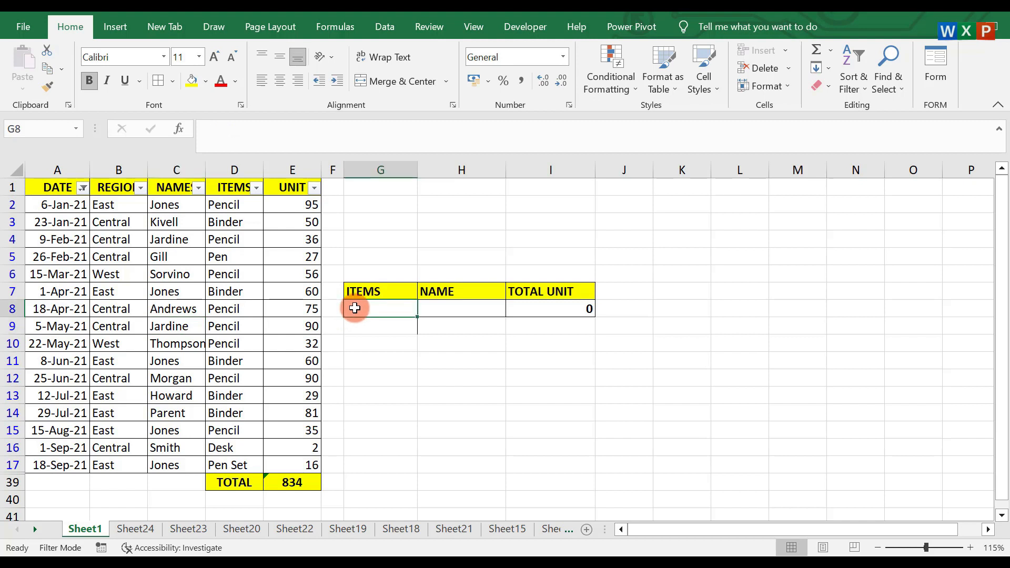
{"action": "left_click", "coordinate": [566, 309]}
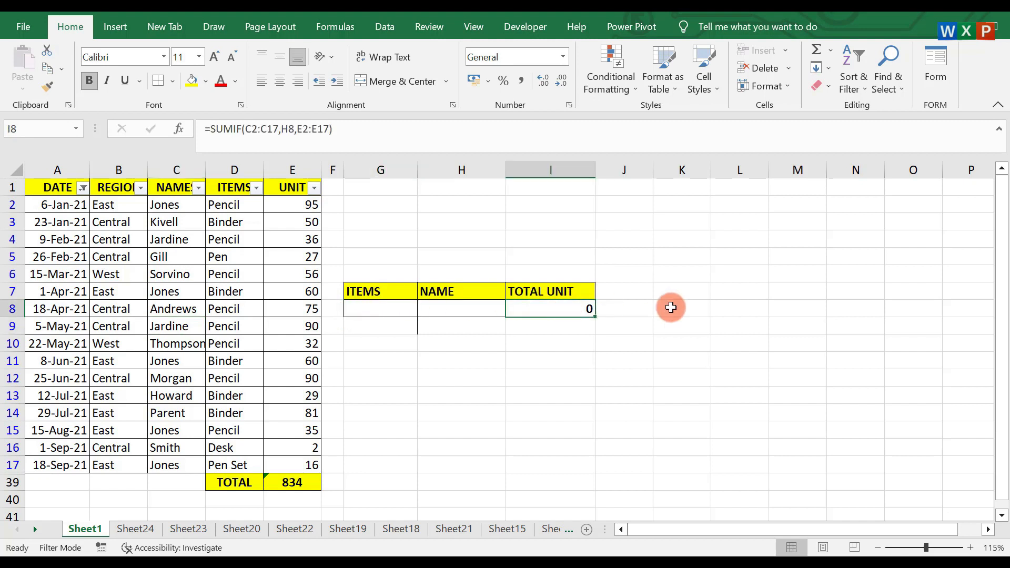
Step: Enter the heading TOTAL in cell J7
{"action": "left_click", "coordinate": [644, 292]}
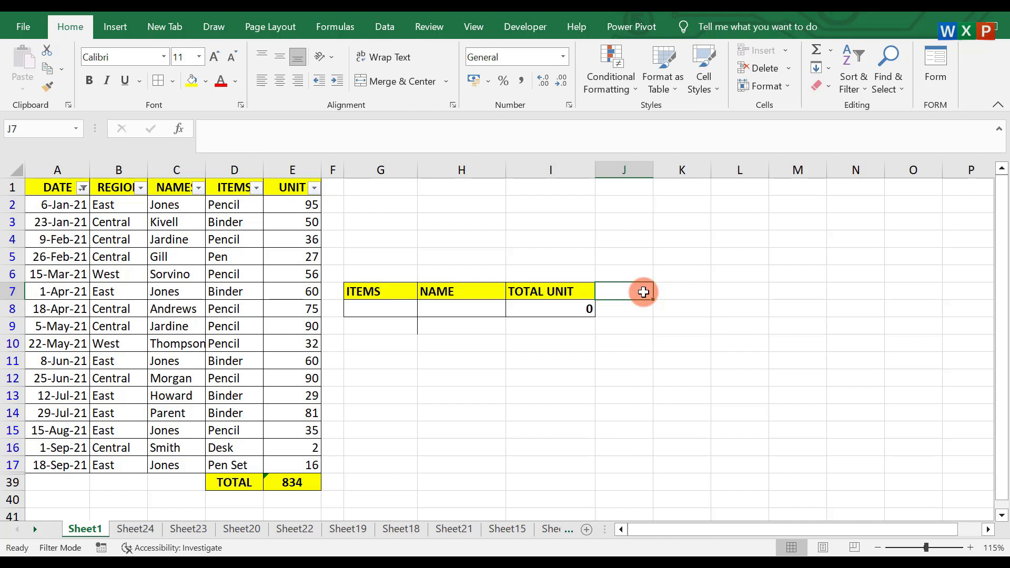
{"action": "type", "text": "TOTAL"}
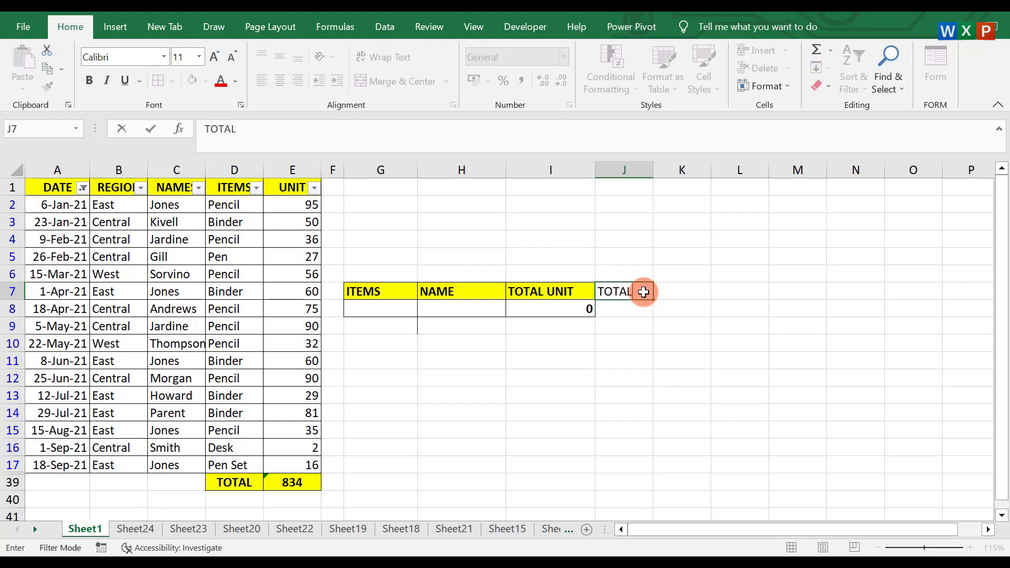
{"action": "left_click", "coordinate": [607, 380]}
Step: Copy the TOTAL UNIT cells I7:I8 into J7:J8, retitling J7 as TOTAL and clearing the copied formula from J8
{"action": "left_click_drag", "start_coordinate": [579, 293], "coordinate": [629, 314]}
{"action": "left_click", "coordinate": [643, 287]}
{"action": "type", "text": "TOTA"}
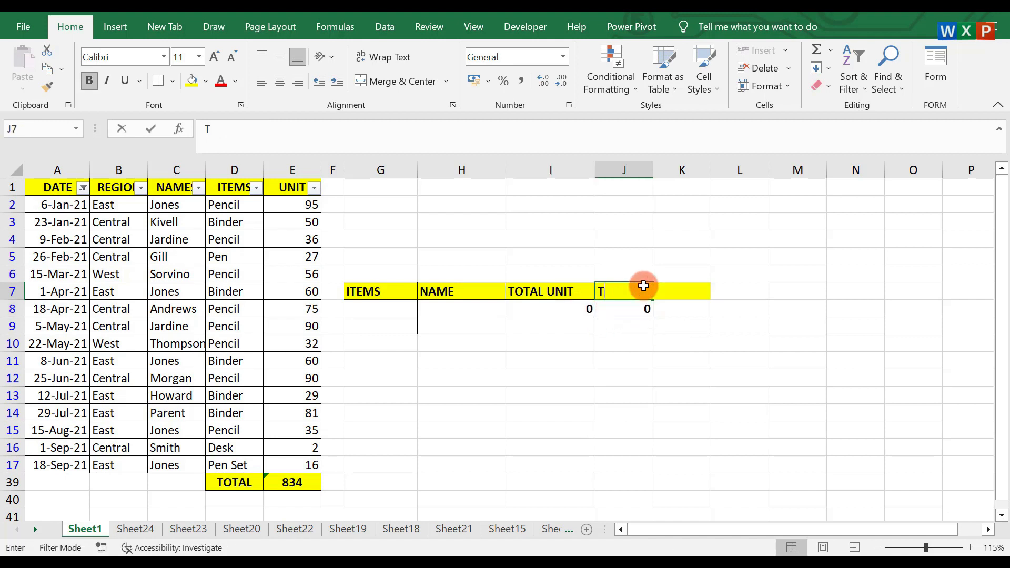
{"action": "key", "text": "Return"}
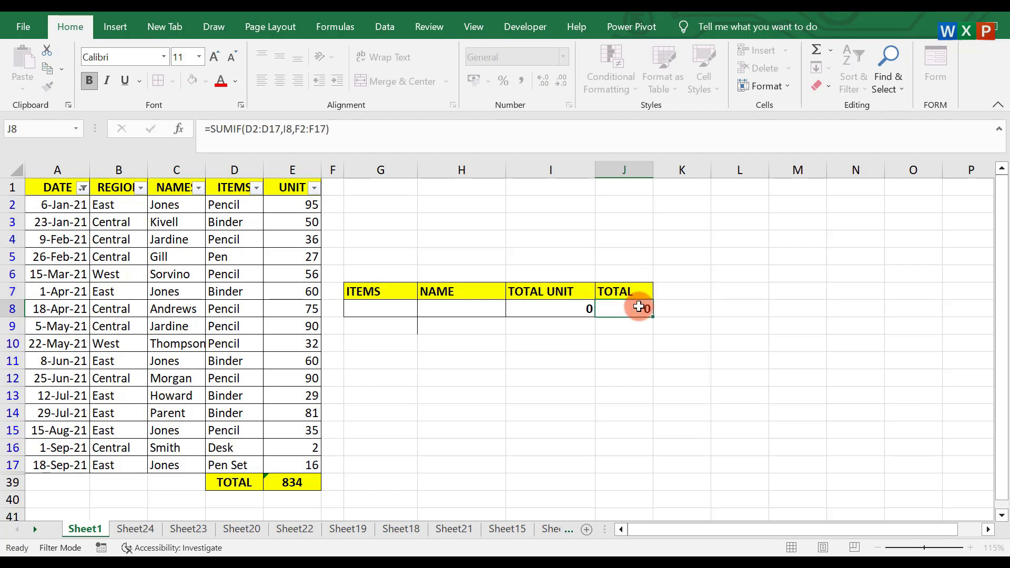
{"action": "key", "text": "Delete"}
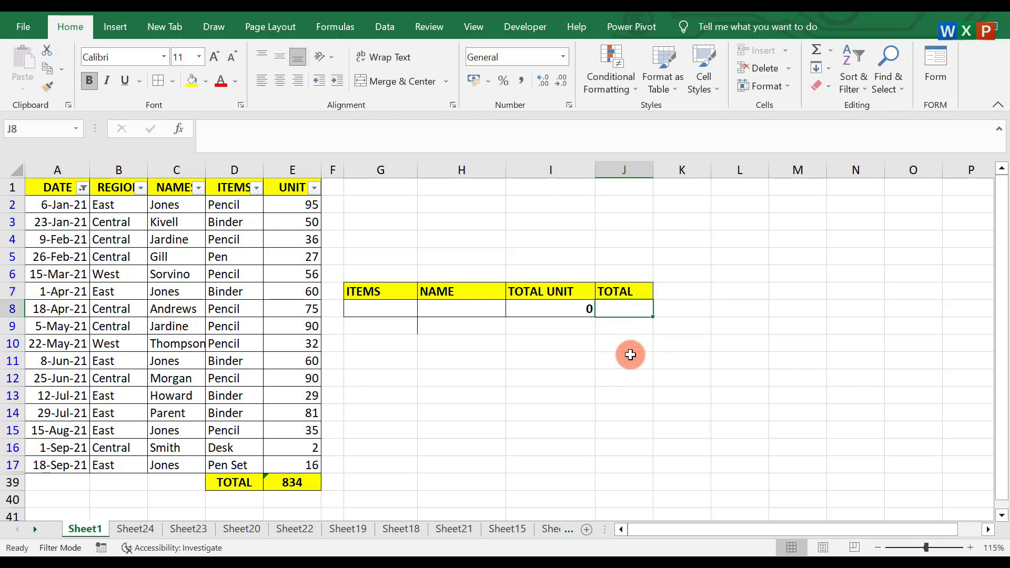
Step: Begin a SUMIFS formula in J8 under TOTAL with E2:E17 as the sum range
{"action": "type", "text": "="}
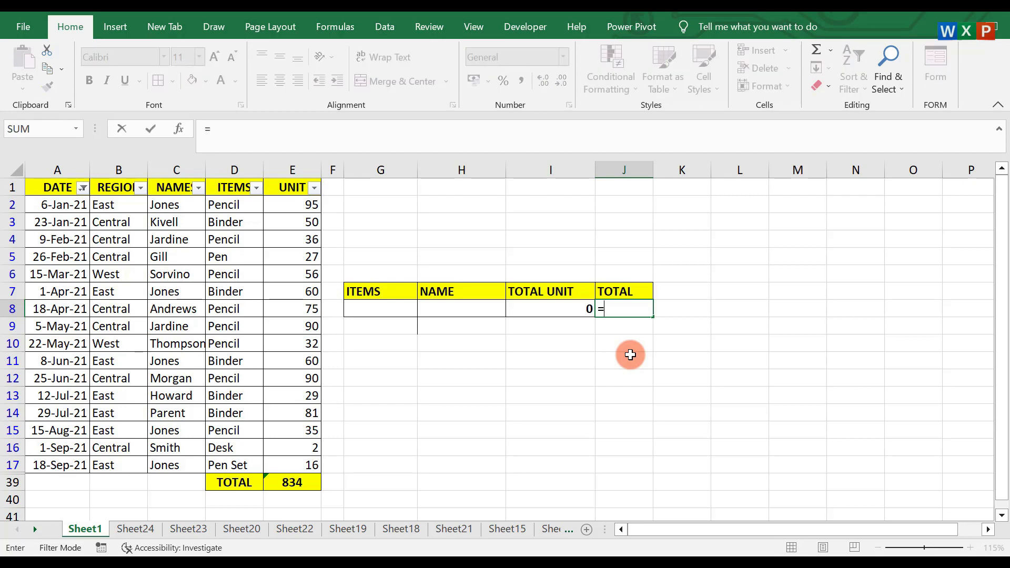
{"action": "type", "text": "SUM"}
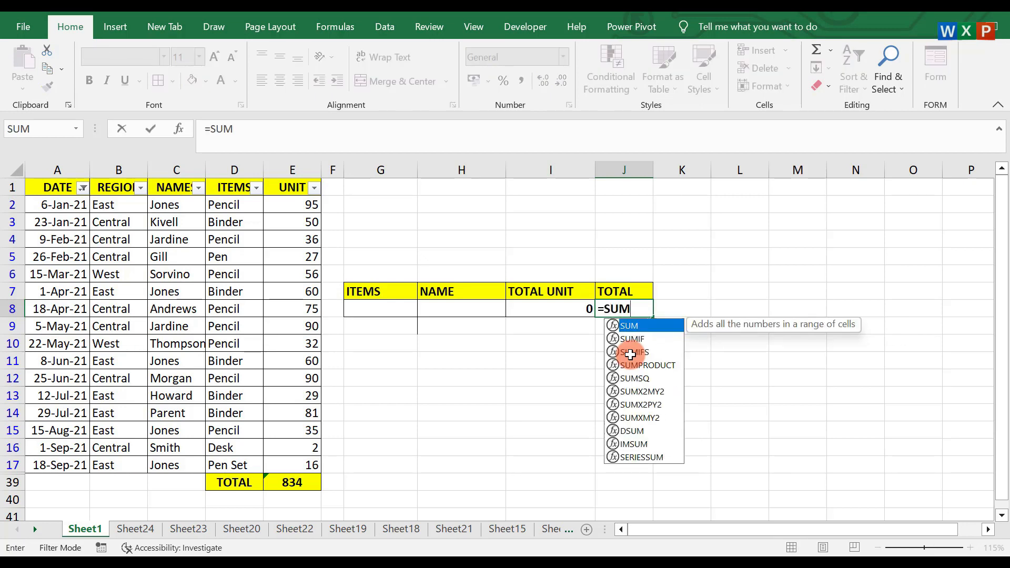
{"action": "type", "text": "IFS"}
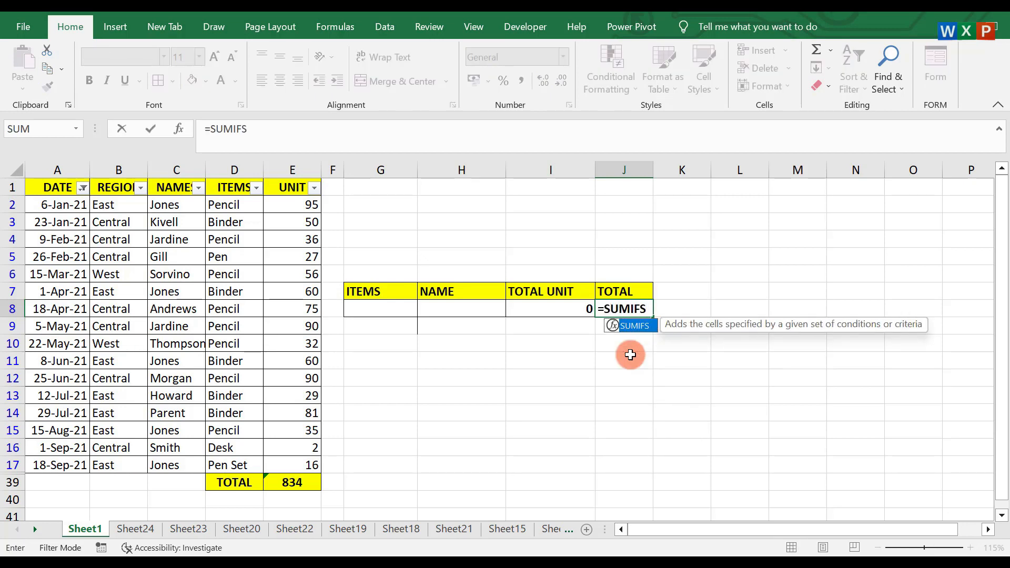
{"action": "type", "text": "("}
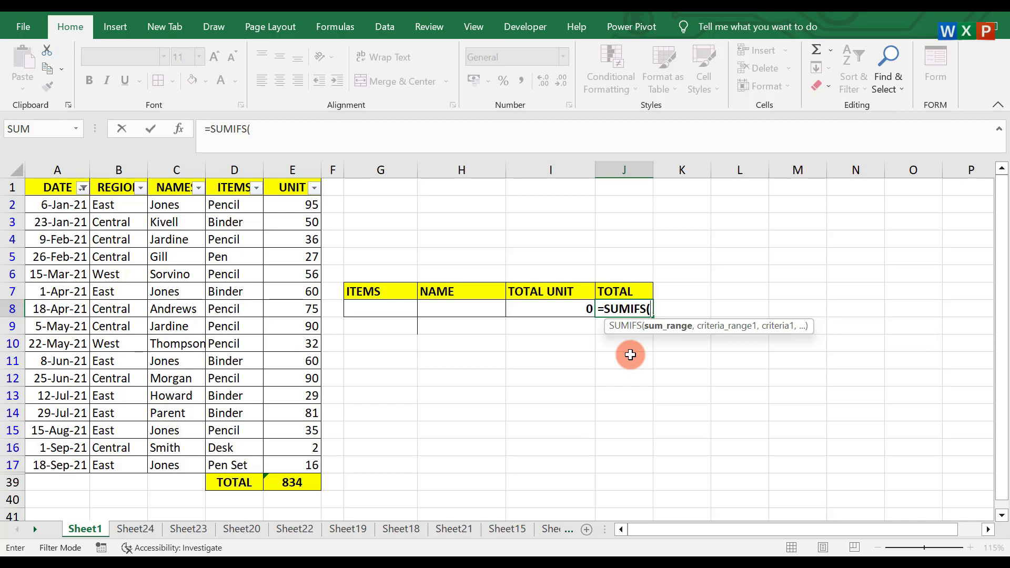
{"action": "left_click", "coordinate": [308, 205]}
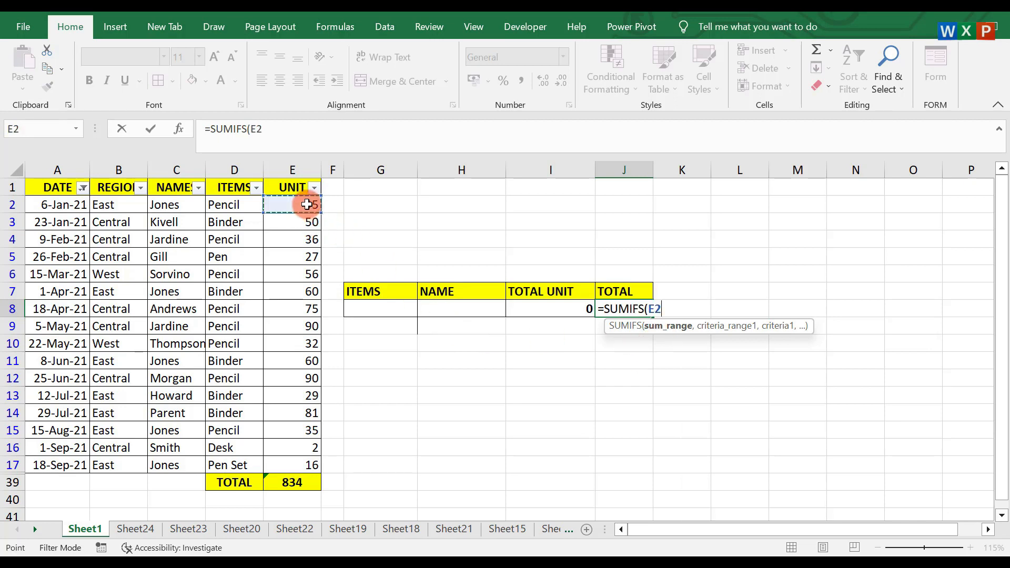
{"action": "left_click_drag", "start_coordinate": [308, 205], "coordinate": [288, 463]}
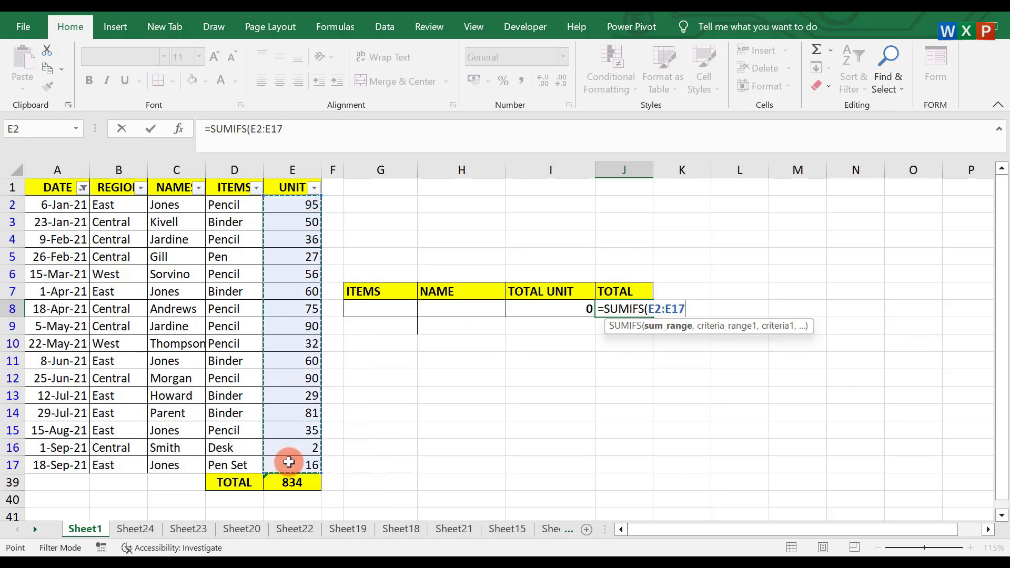
{"action": "type", "text": ","}
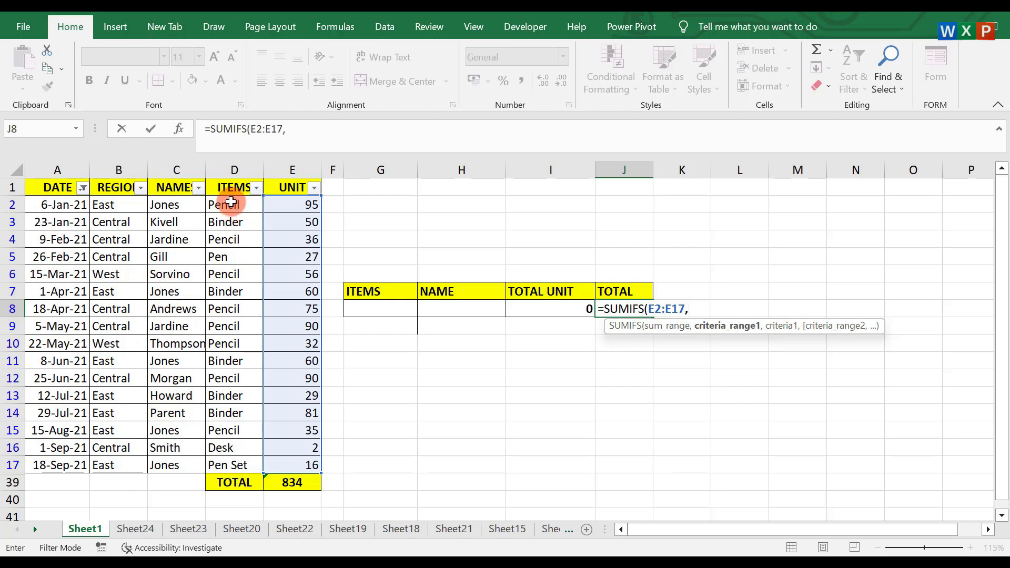
Step: Complete the SUMIFS formula in J8 by matching D2:D17 to the item in G8 and C2:C17 to the name in H8
{"action": "left_click_drag", "start_coordinate": [231, 202], "coordinate": [232, 457]}
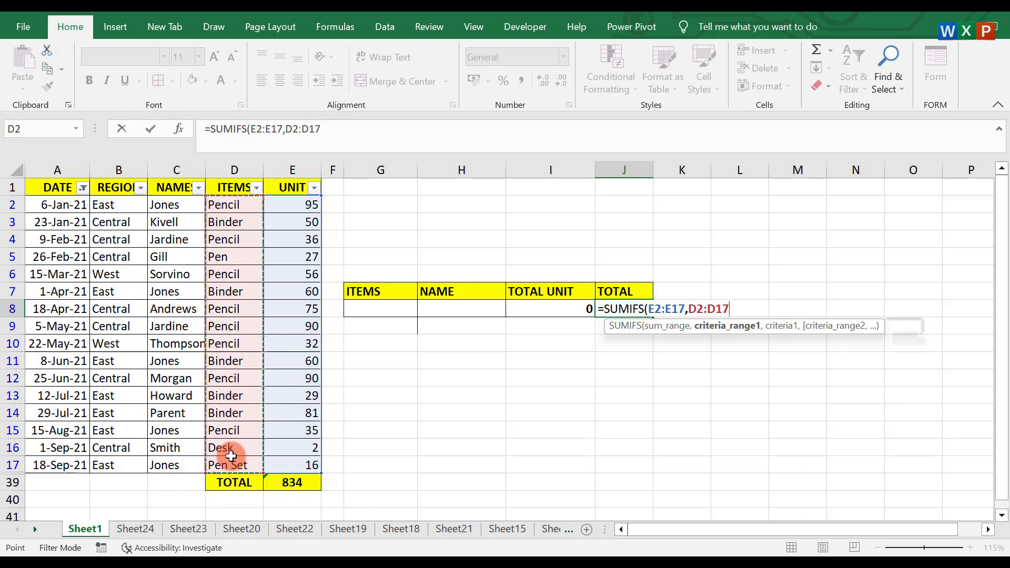
{"action": "type", "text": ","}
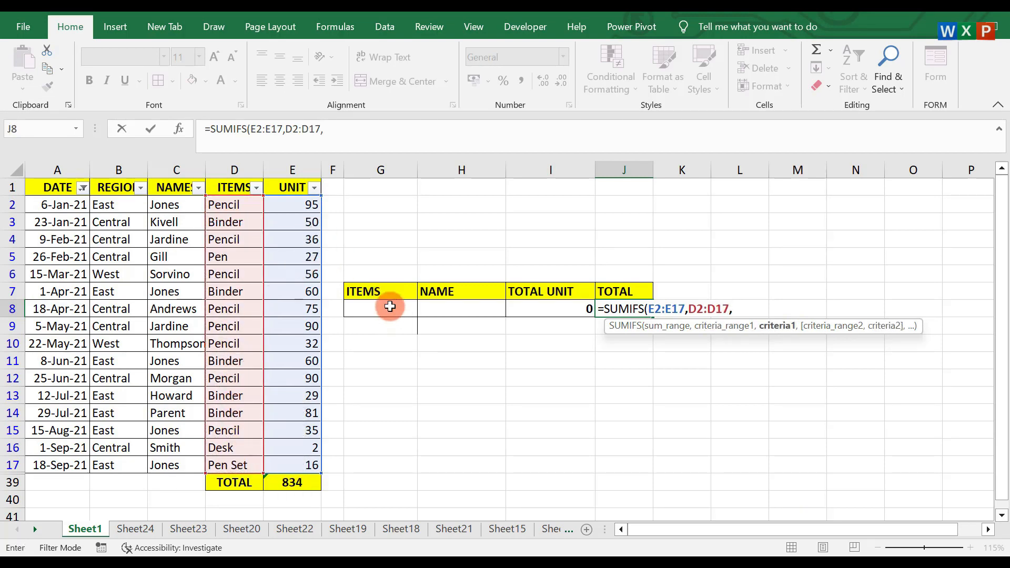
{"action": "left_click", "coordinate": [390, 307]}
{"action": "type", "text": ","}
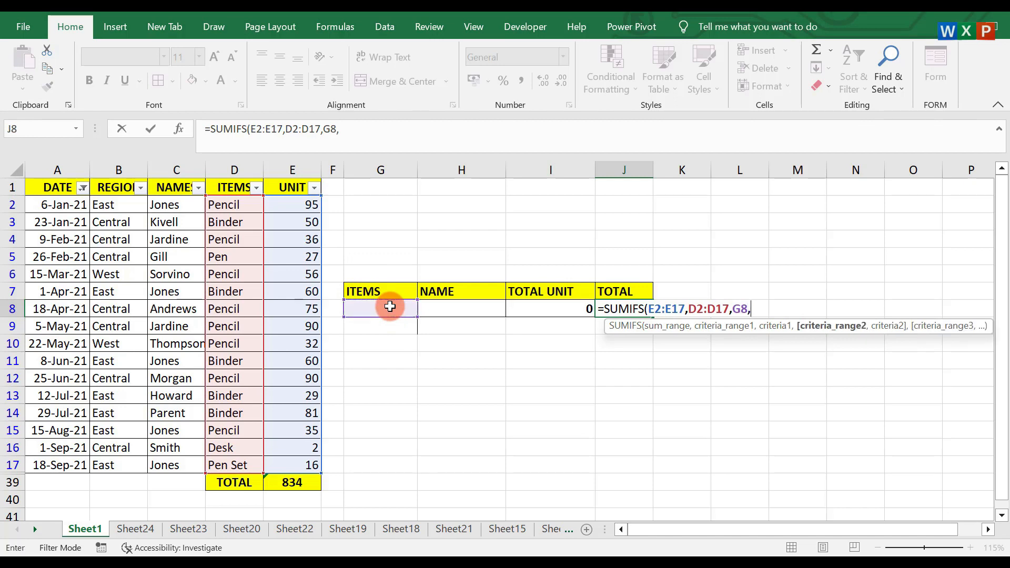
{"action": "left_click_drag", "start_coordinate": [169, 203], "coordinate": [164, 458]}
{"action": "type", "text": ","}
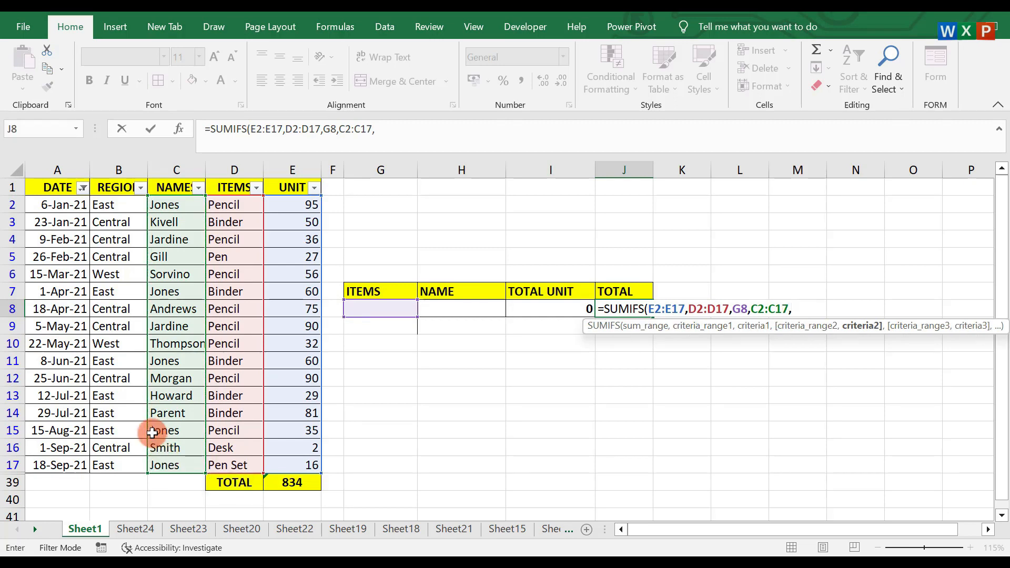
{"action": "left_click", "coordinate": [455, 311]}
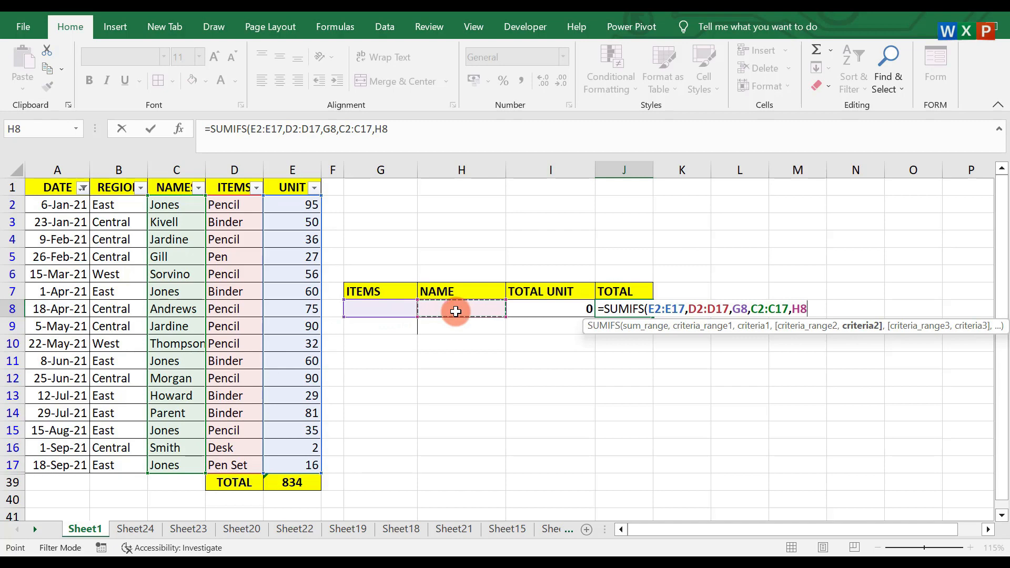
{"action": "type", "text": ")"}
{"action": "key", "text": "Return"}
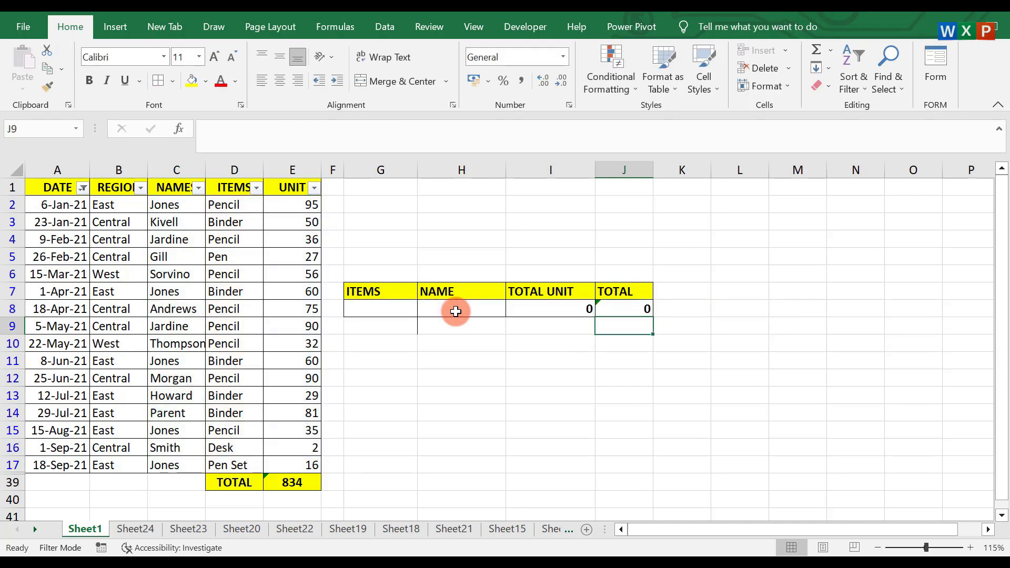
Step: Enter PENCIL as the item criterion in G8 and the name listed in C2 as the name criterion in H8
{"action": "left_click", "coordinate": [364, 308]}
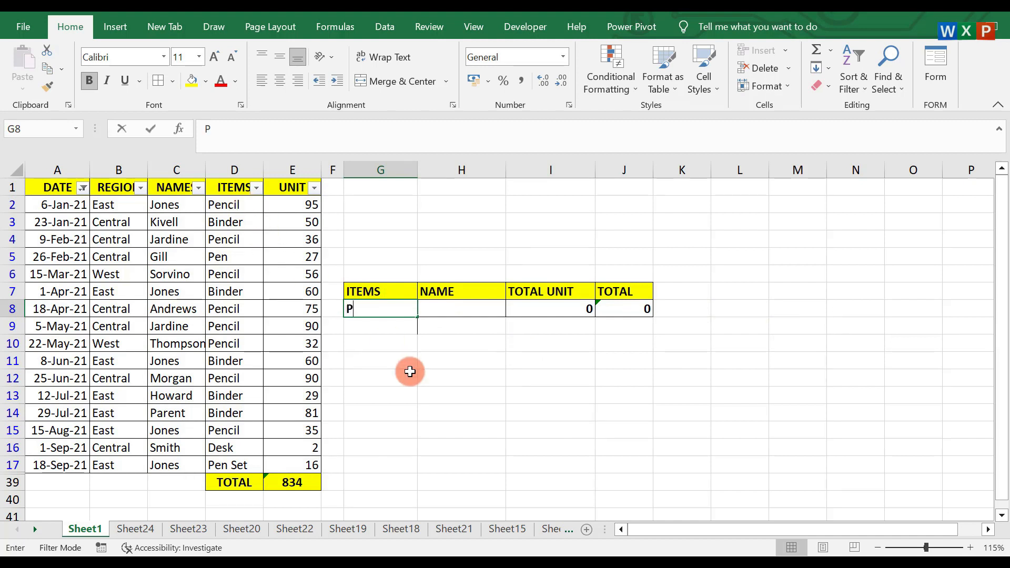
{"action": "type", "text": "PENCIL"}
{"action": "key", "text": "Tab"}
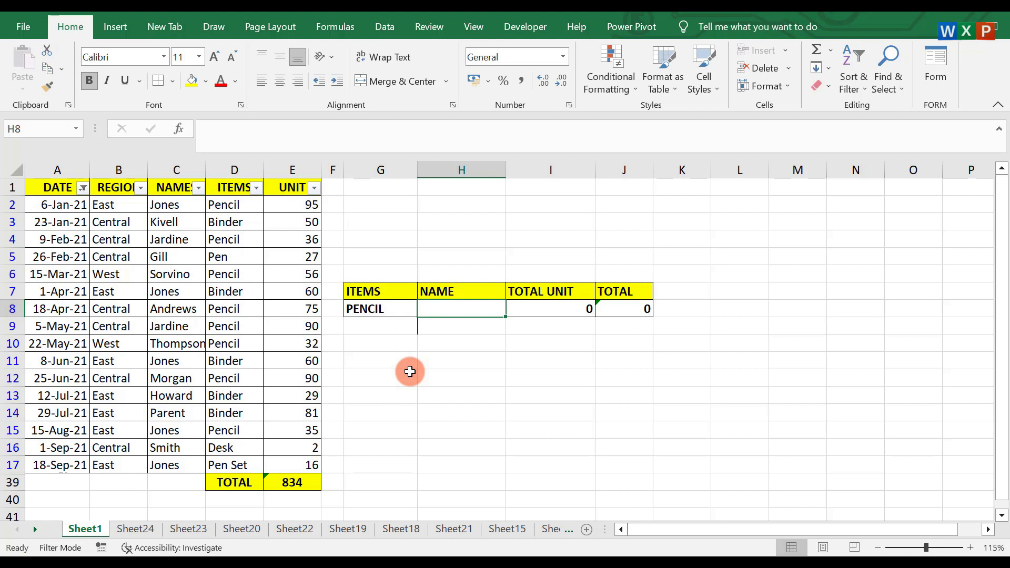
{"action": "type", "text": "JONES"}
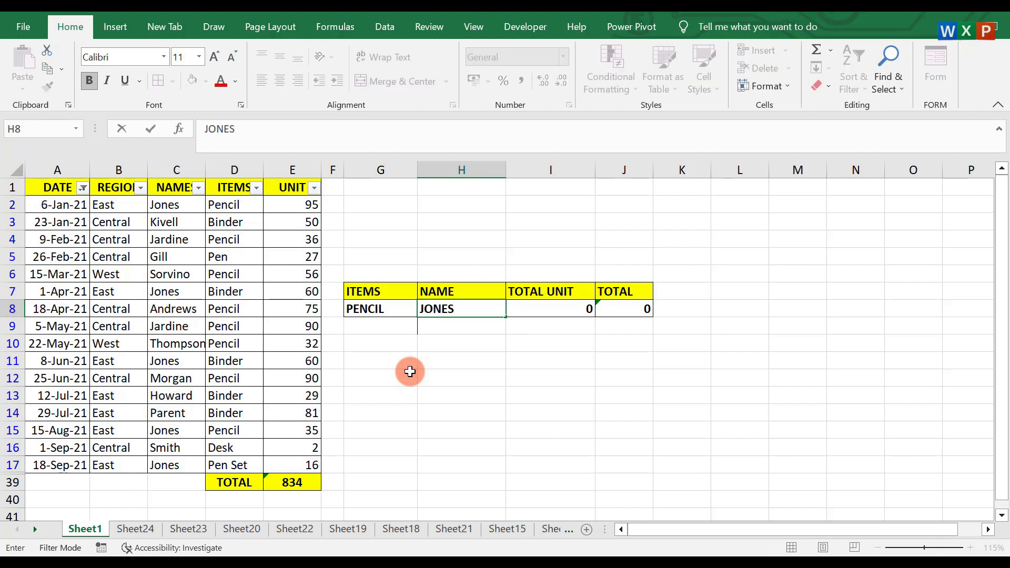
{"action": "key", "text": "Return"}
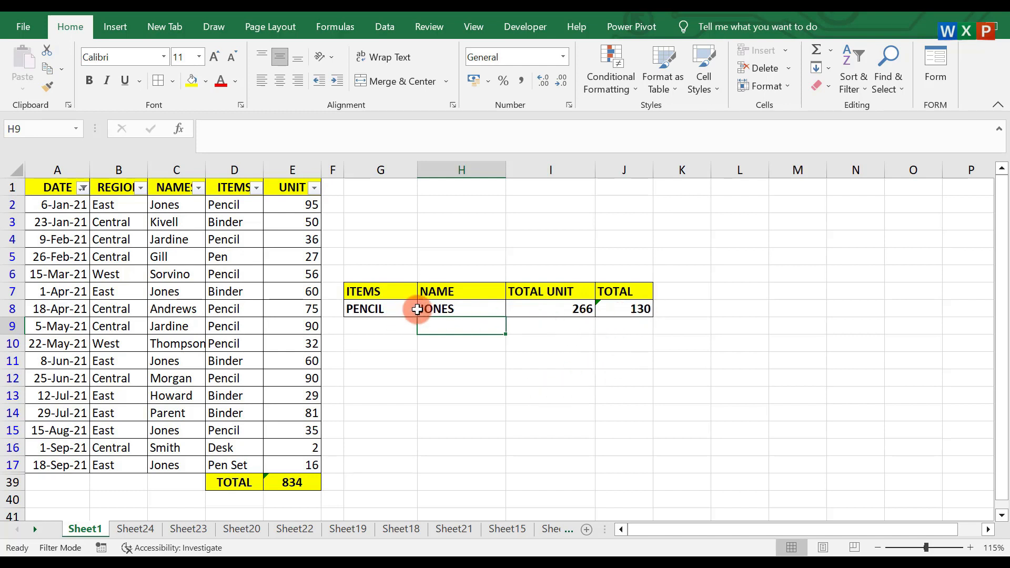
Step: Compare the SUMIF formula in I8 with the SUMIFS formula in J8 for the entered criteria
{"action": "left_click", "coordinate": [437, 309]}
{"action": "left_click", "coordinate": [543, 309]}
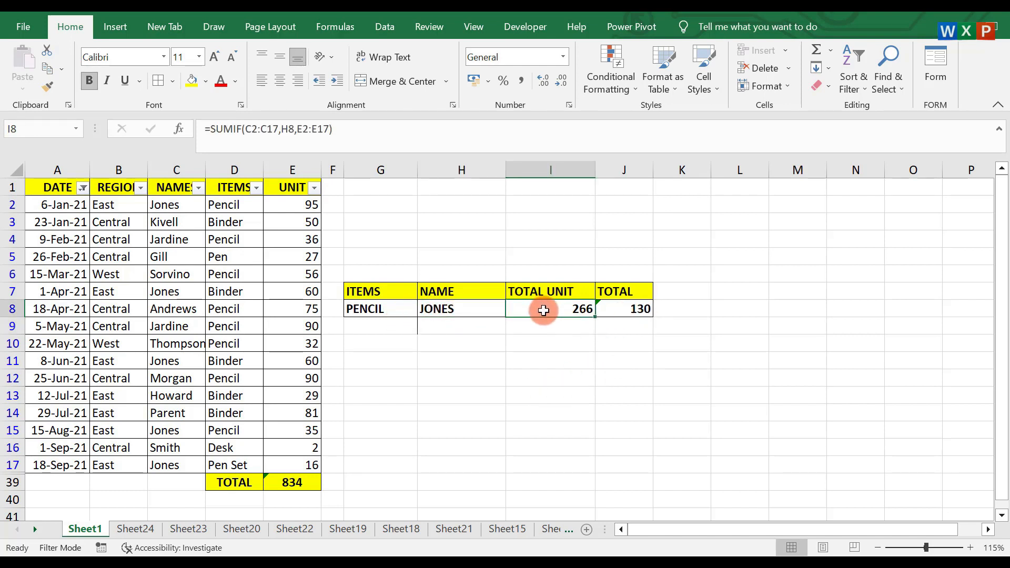
{"action": "left_click", "coordinate": [630, 310]}
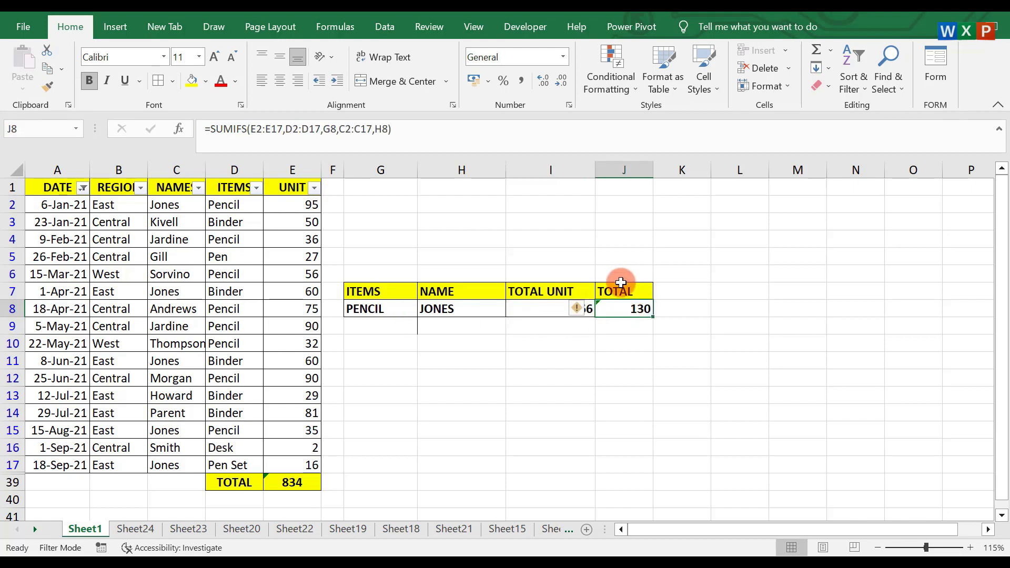
Step: Retitle the heading in J7 as ITEM TOTAL and auto-fit column J to its contents
{"action": "left_click", "coordinate": [621, 291]}
{"action": "type", "text": "I"}
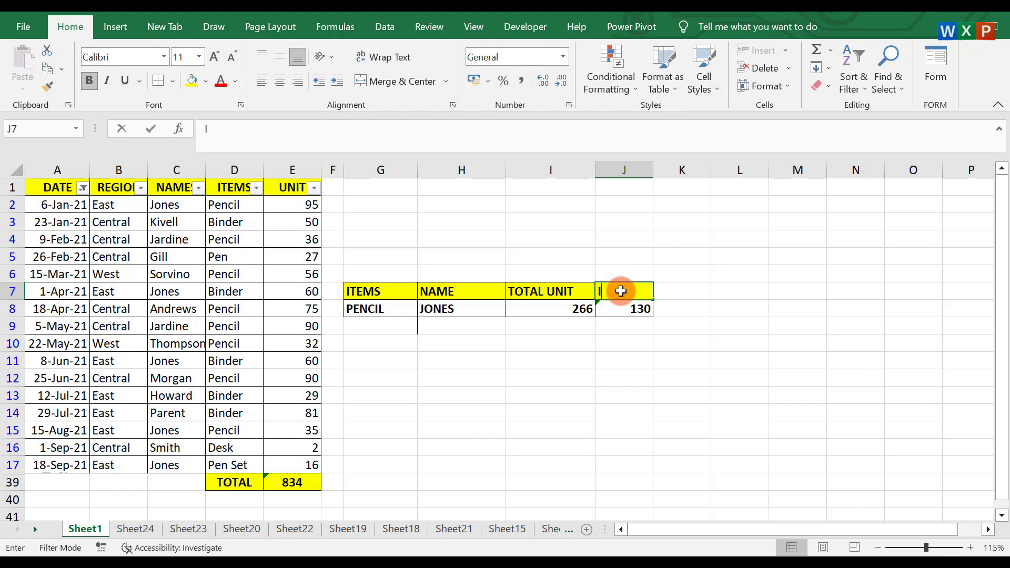
{"action": "type", "text": "TEM TOT"}
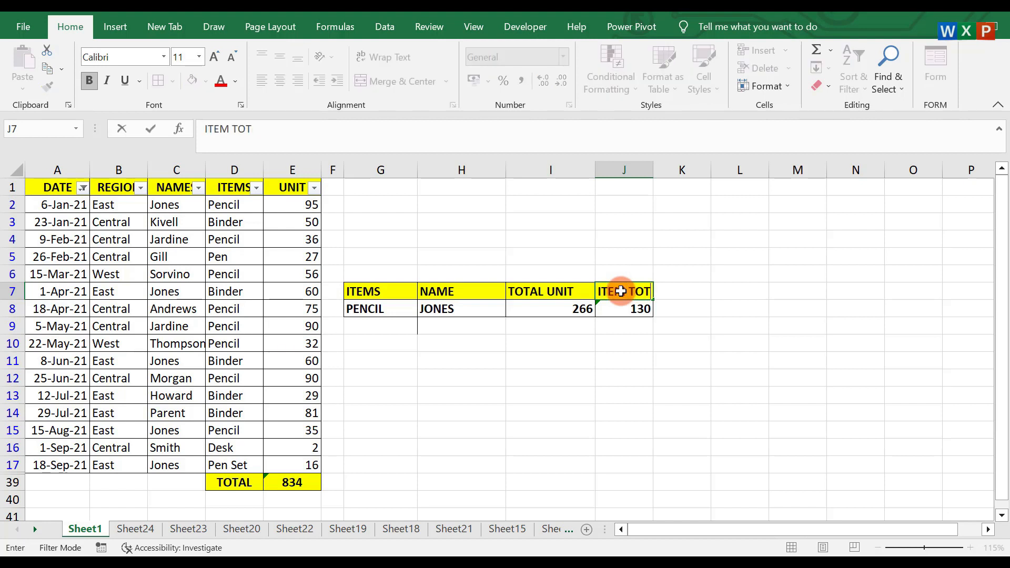
{"action": "type", "text": "AL"}
{"action": "left_click", "coordinate": [788, 369]}
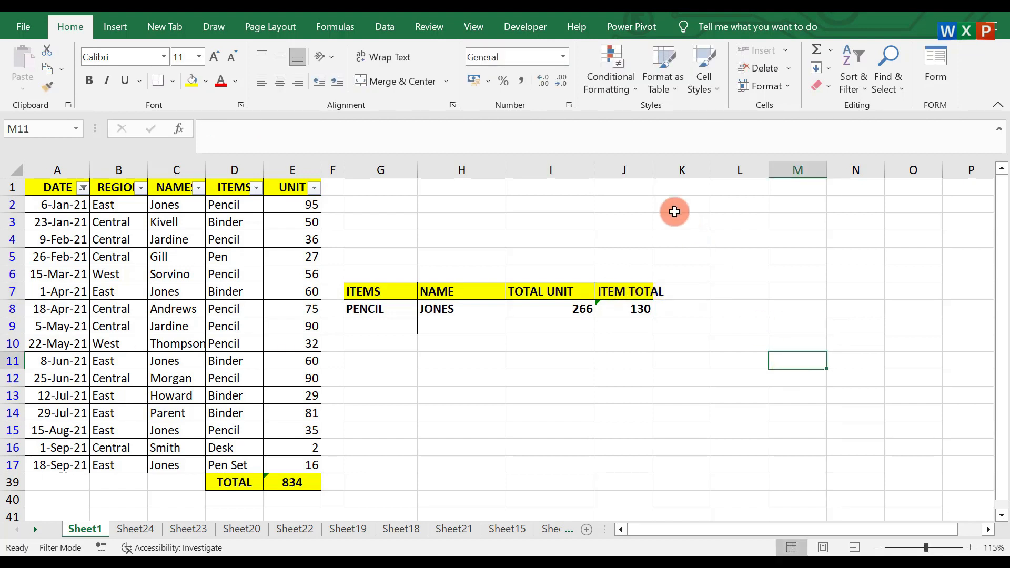
{"action": "double_click", "coordinate": [653, 170]}
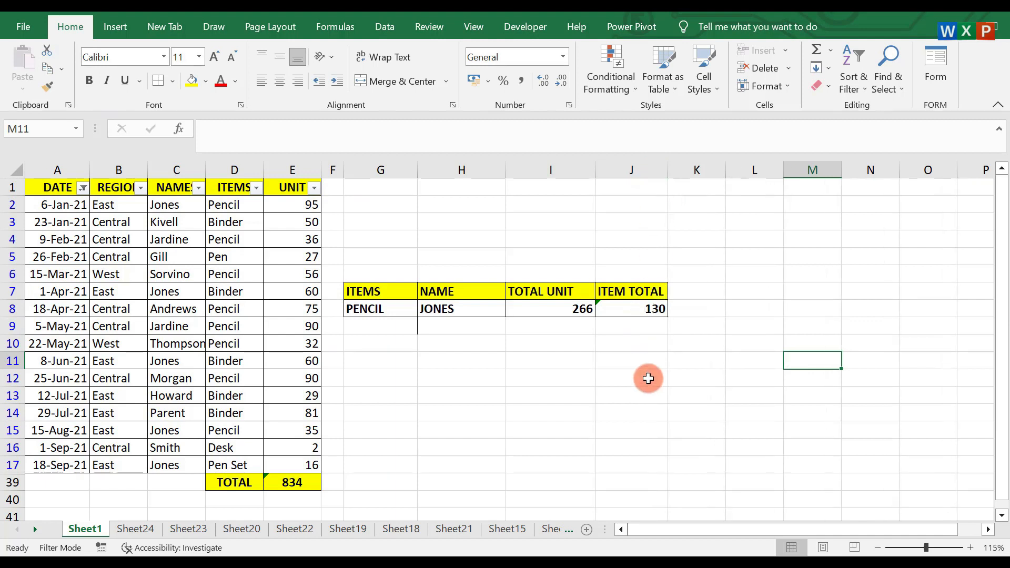
Step: Check the SUMIFS formula in J8, and replace the name criterion in H8 with the name listed in C3
{"action": "left_click", "coordinate": [491, 309]}
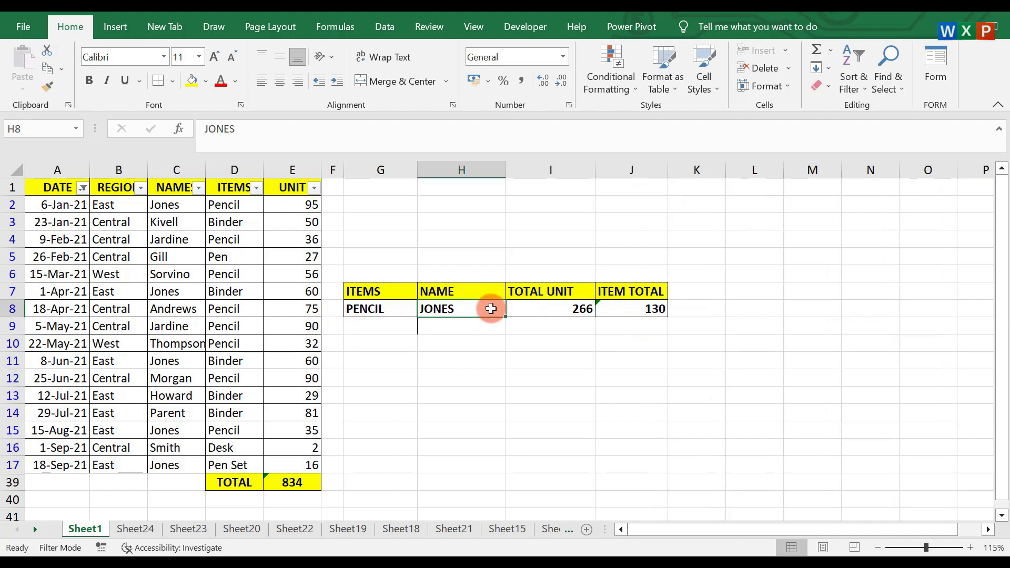
{"action": "left_click", "coordinate": [649, 308]}
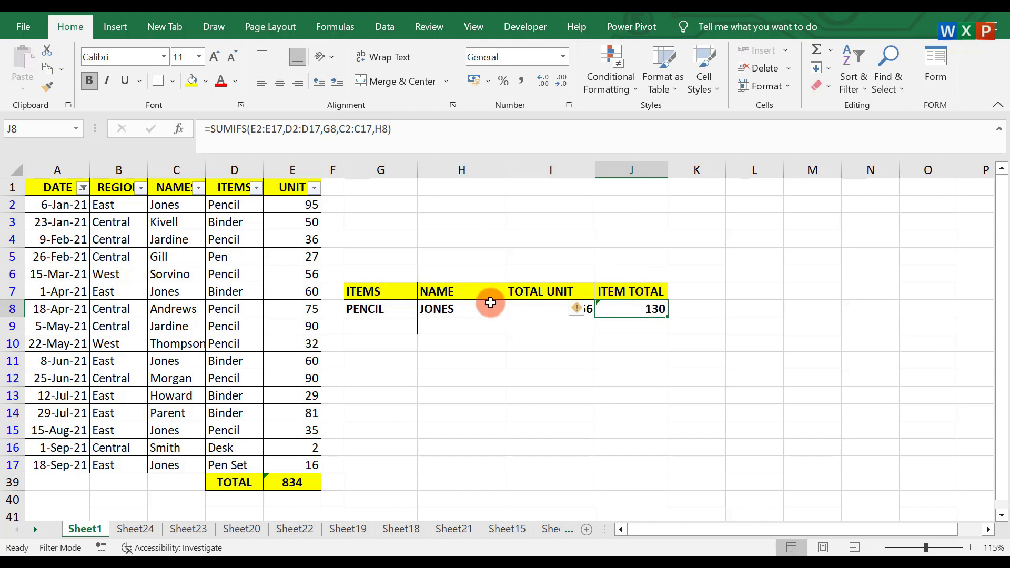
{"action": "left_click", "coordinate": [433, 308]}
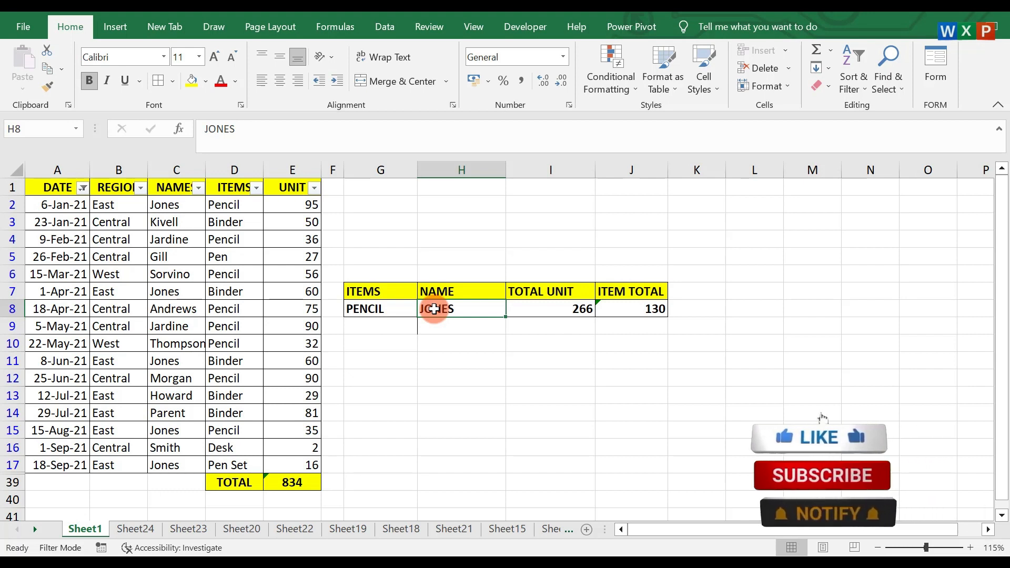
{"action": "type", "text": "SM"}
{"action": "key", "text": "BackSpace"}
{"action": "key", "text": "BackSpace"}
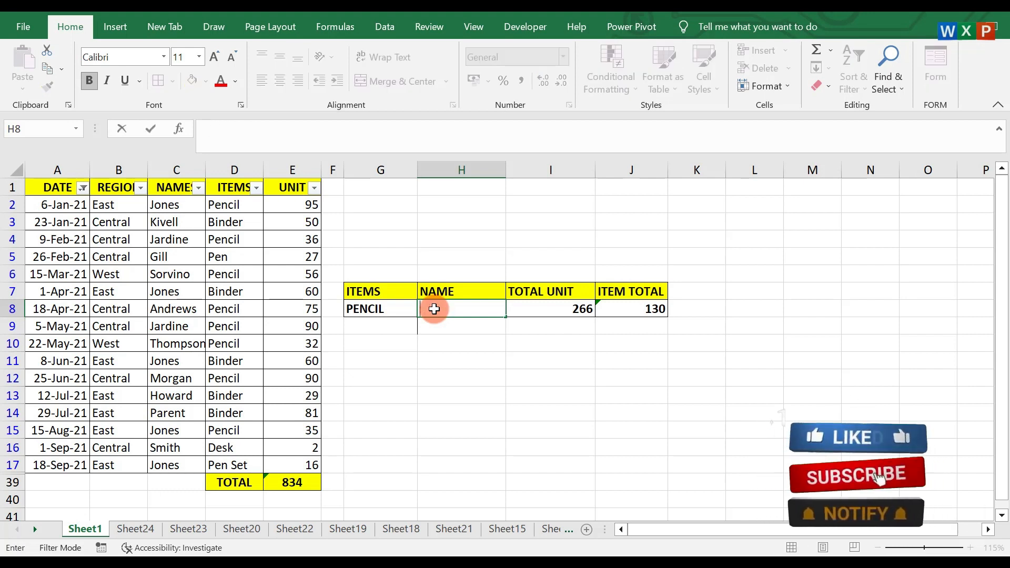
{"action": "type", "text": "KIVE"}
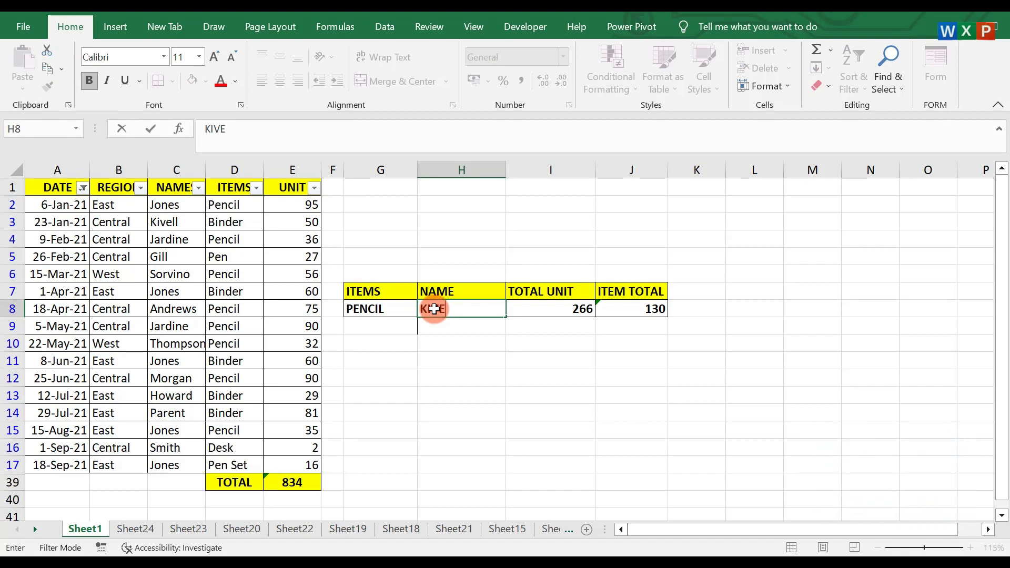
{"action": "key", "text": "Return"}
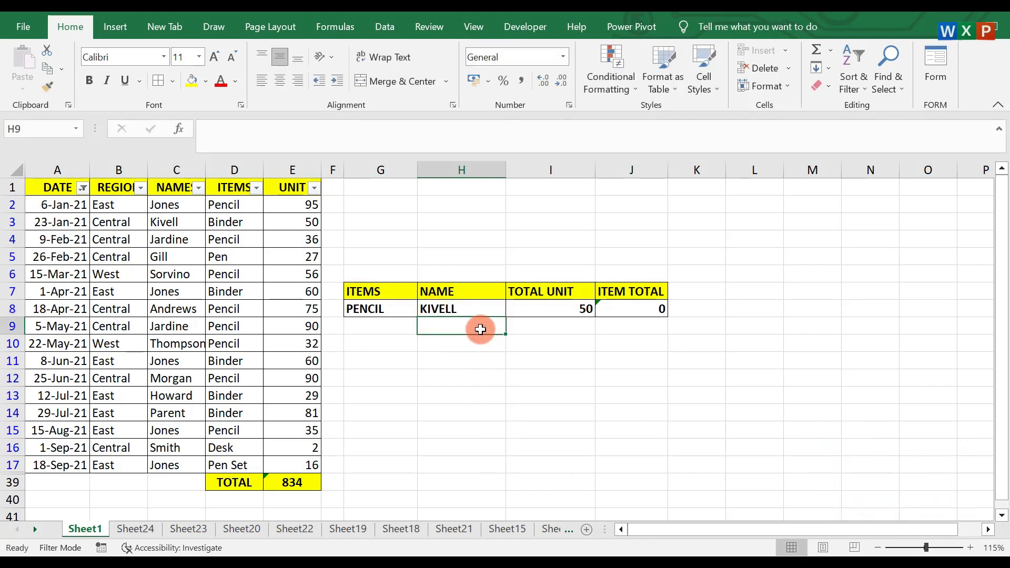
Step: Change the item criterion in G8 to BINDER and check the item total against the units in E3
{"action": "left_click", "coordinate": [441, 308]}
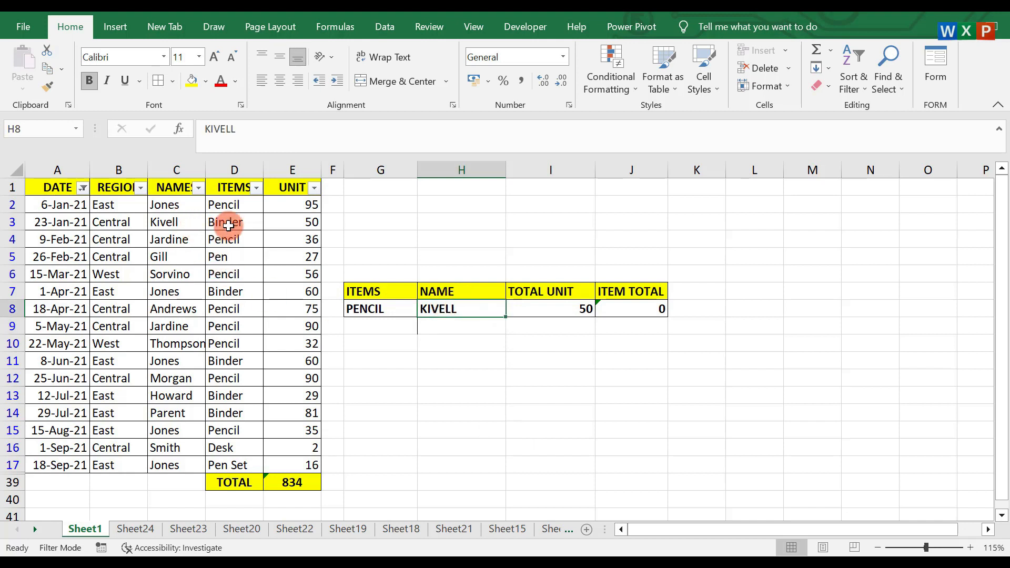
{"action": "left_click", "coordinate": [357, 312]}
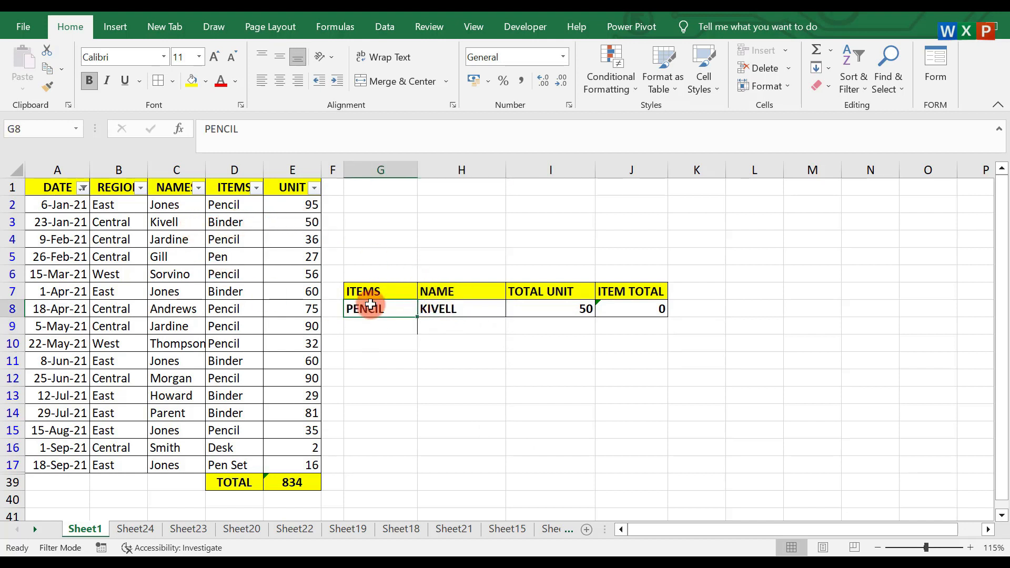
{"action": "type", "text": "BINDER"}
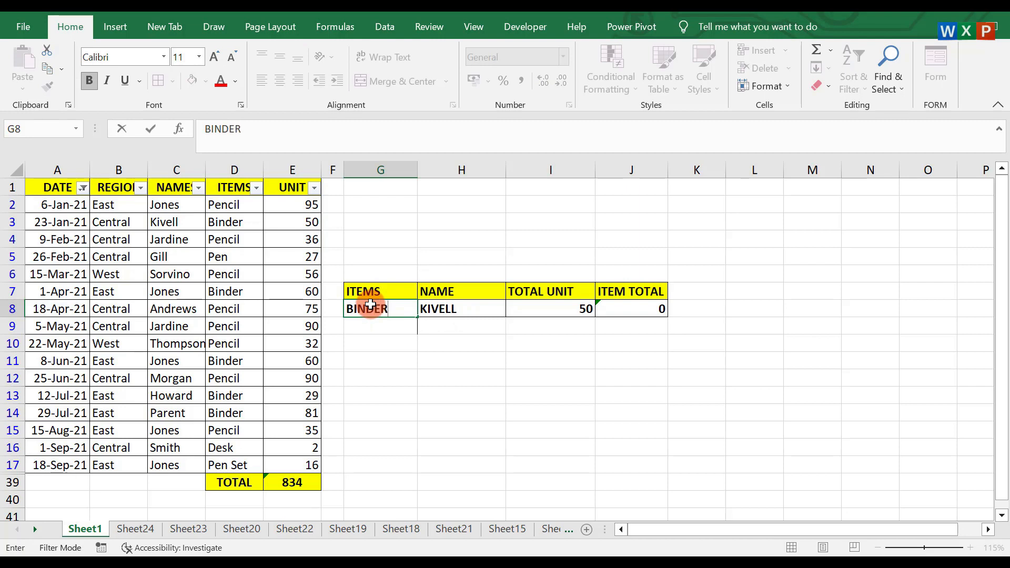
{"action": "key", "text": "Return"}
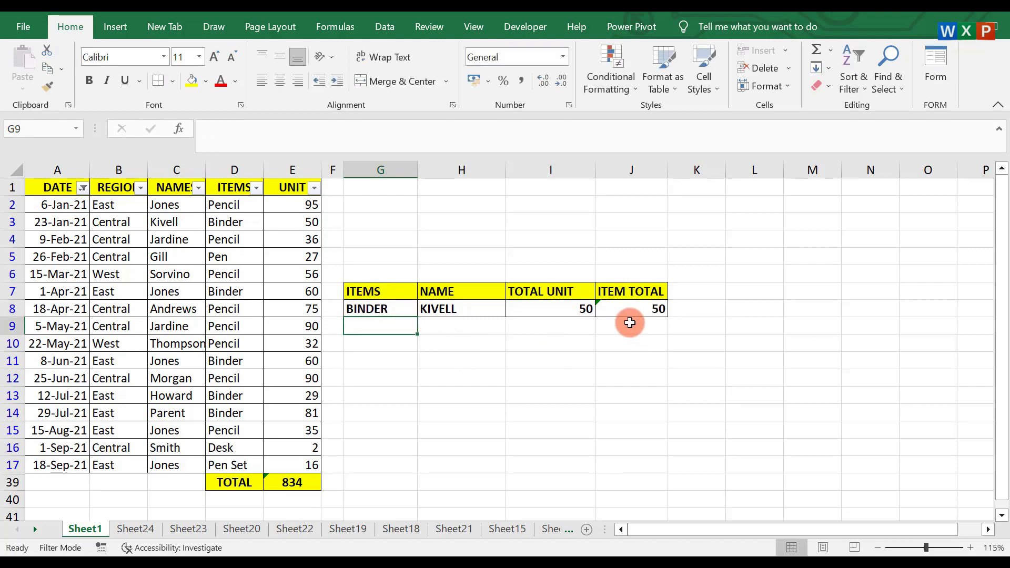
{"action": "left_click", "coordinate": [290, 221]}
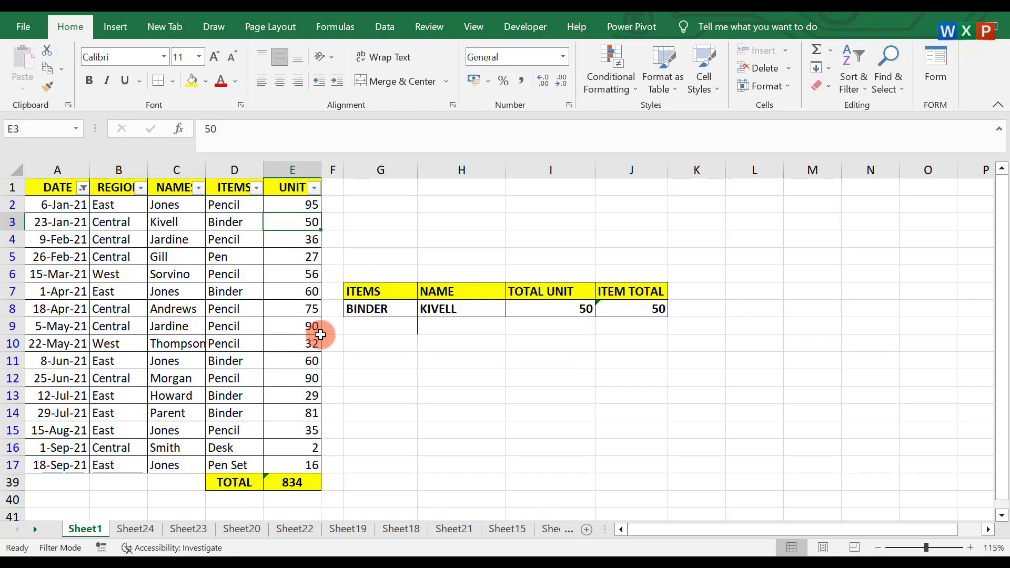
Step: Set the item criterion in G8 to PENCIL and the name criterion in H8 to the name listed in C12
{"action": "left_click", "coordinate": [388, 310]}
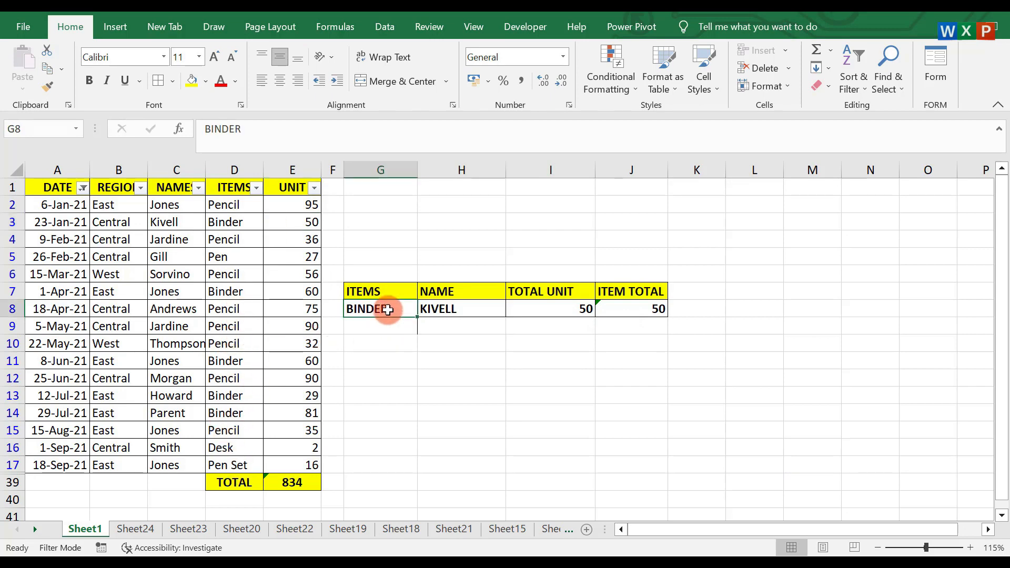
{"action": "type", "text": "PENCIL"}
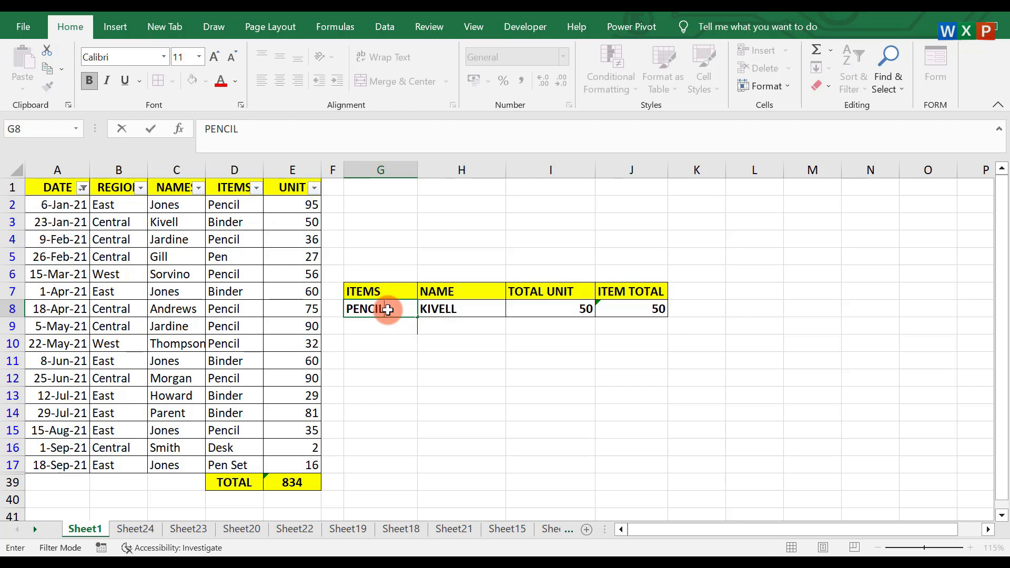
{"action": "key", "text": "Tab"}
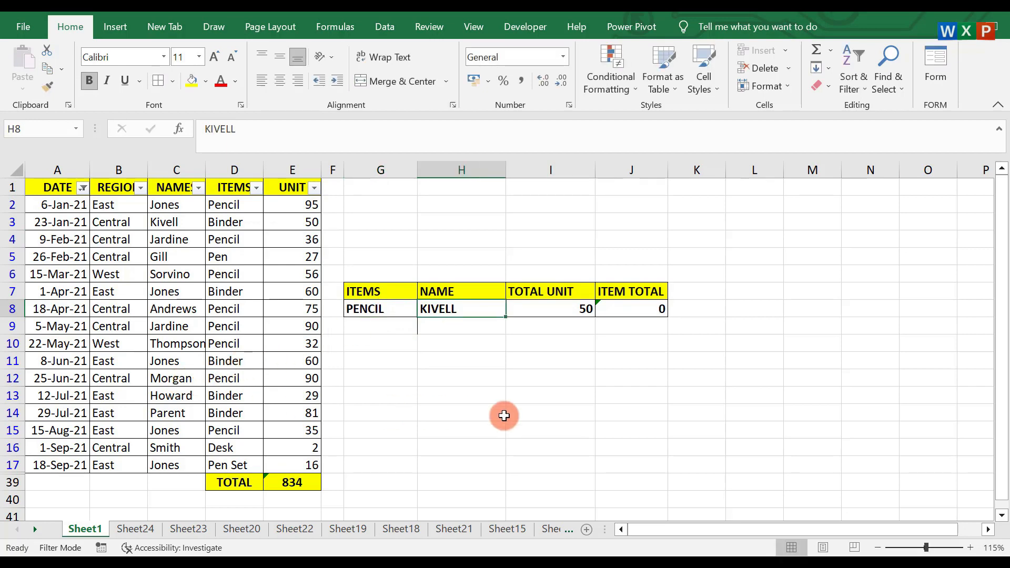
{"action": "type", "text": "MORGAN"}
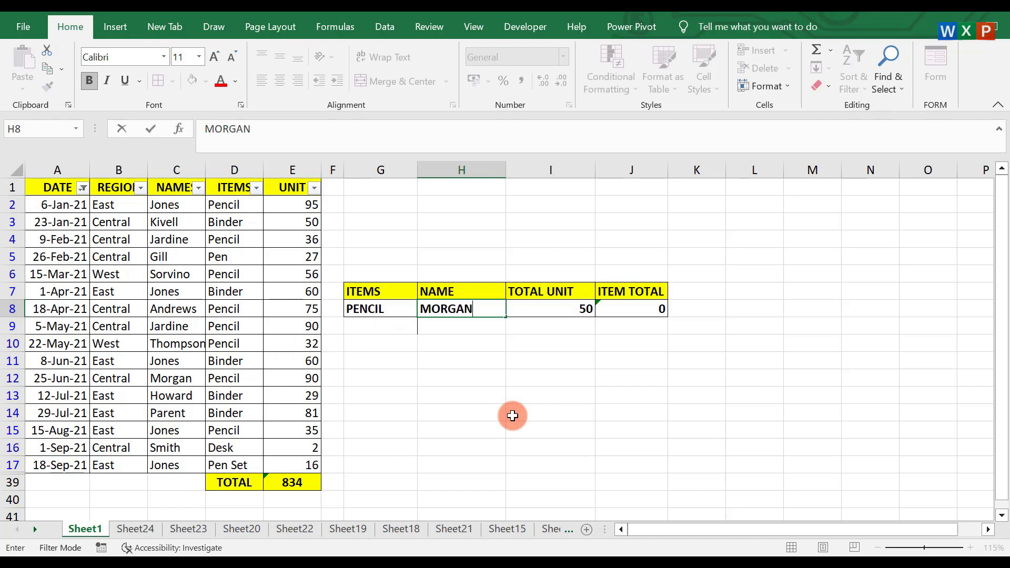
{"action": "key", "text": "Return"}
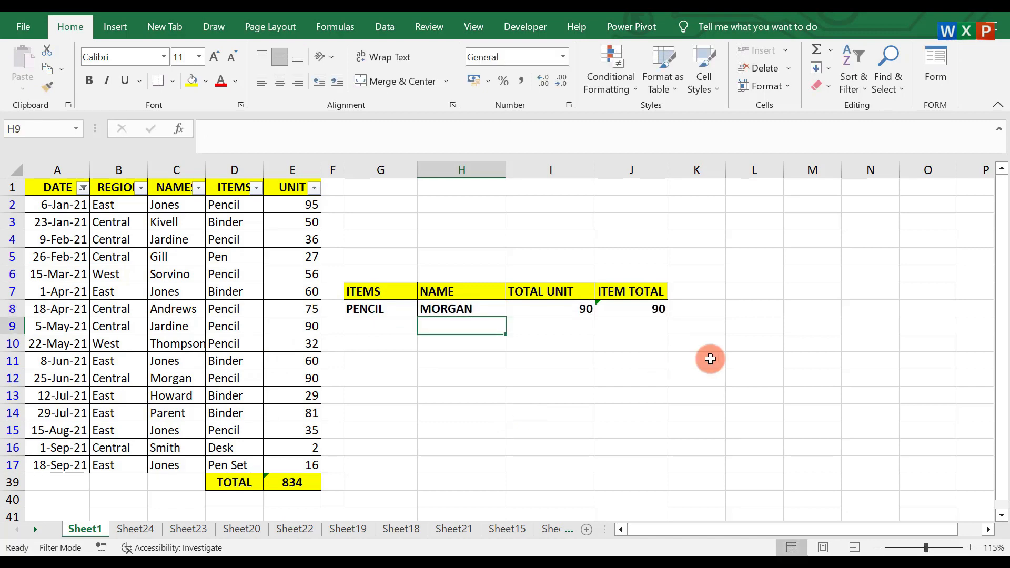
{"action": "left_click", "coordinate": [561, 374]}
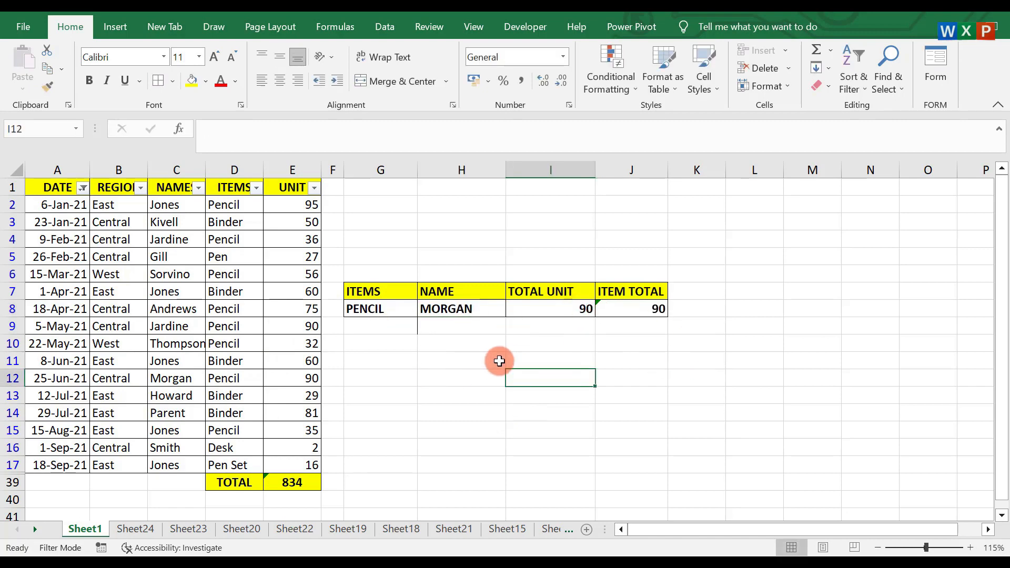